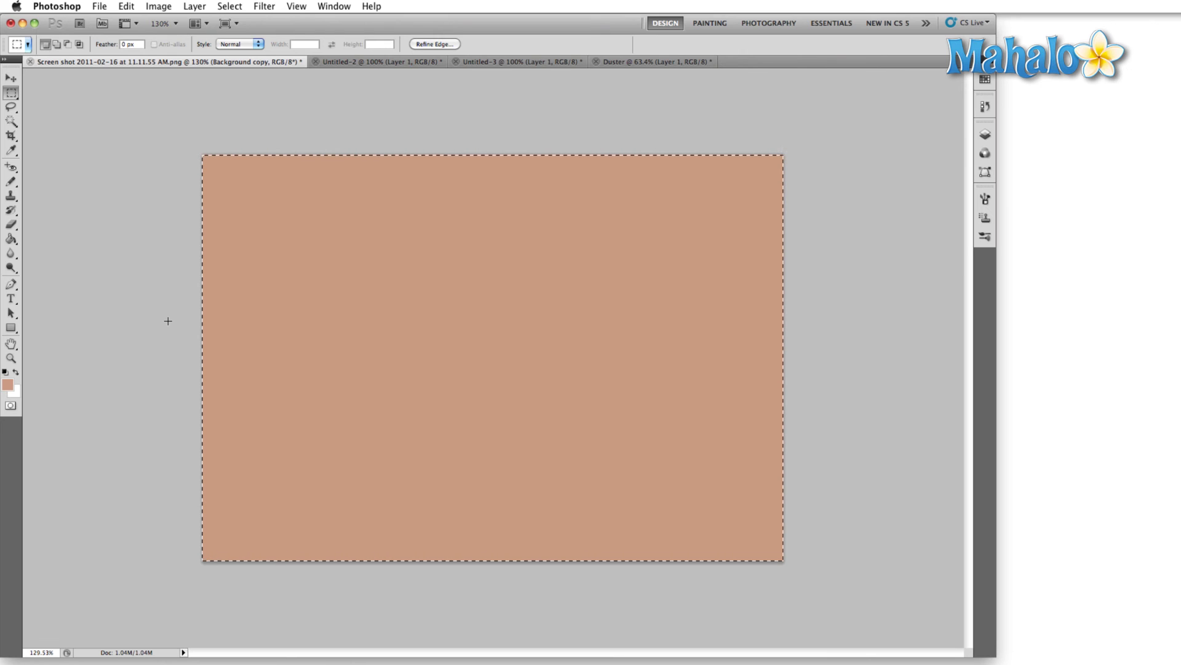
- Cycle through the Untitled-2 revolver, Untitled-3 spurs and Duster tabs, ending on the Duster photo
click(383, 64)
click(562, 64)
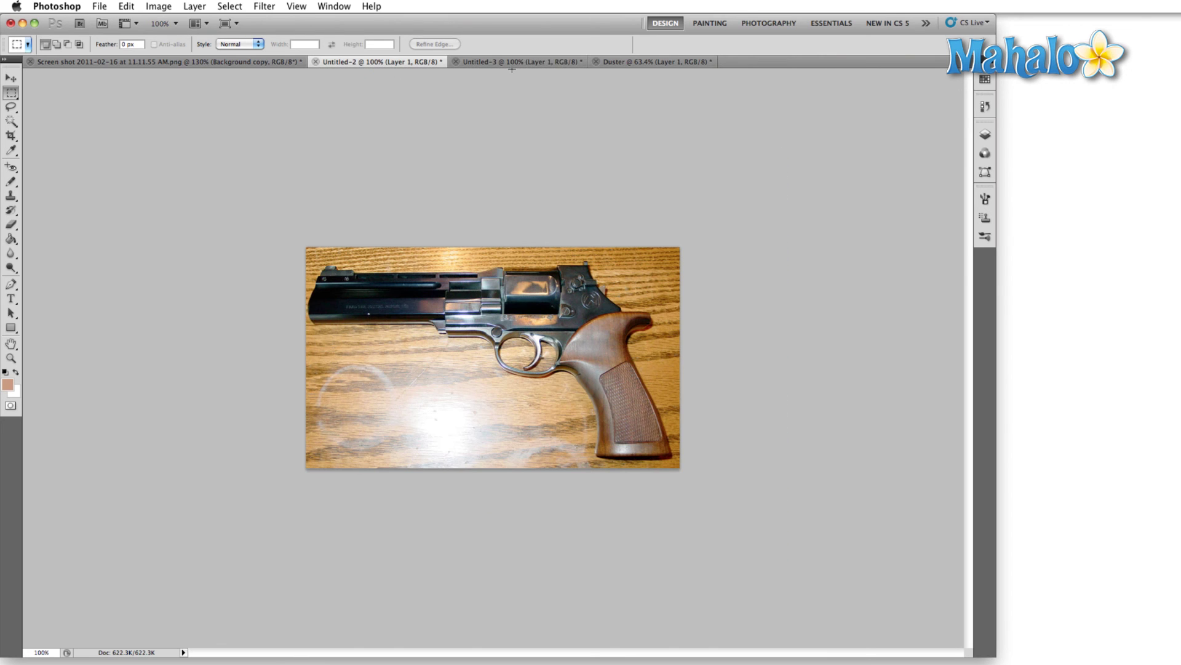
click(554, 62)
click(636, 62)
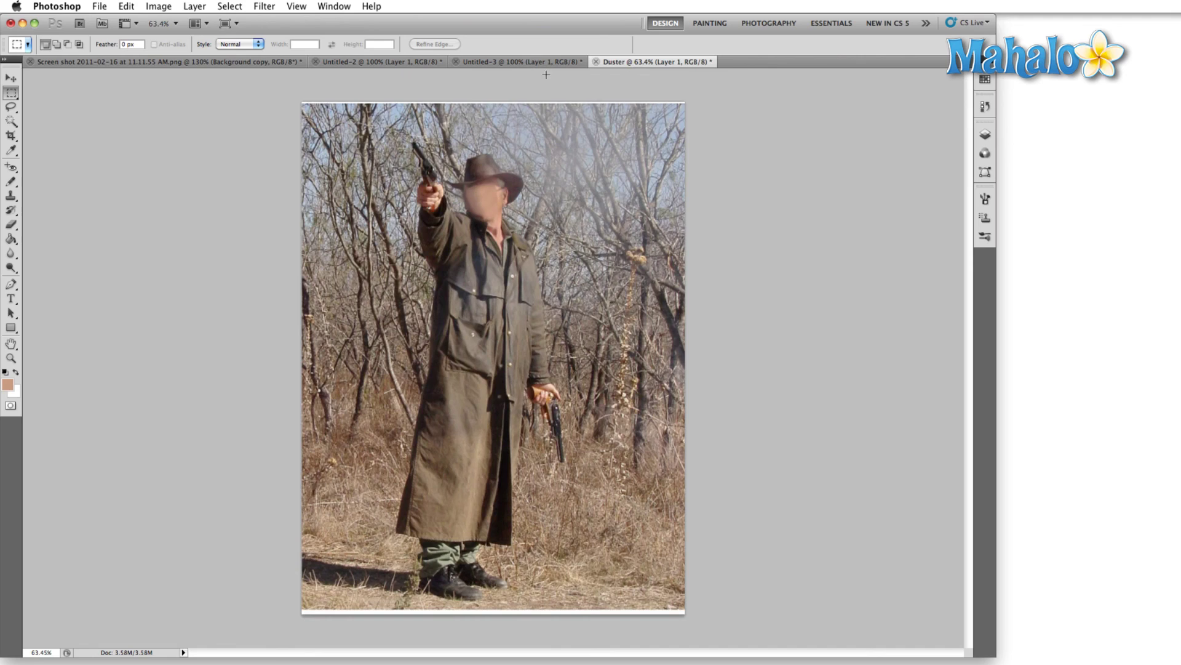
click(526, 60)
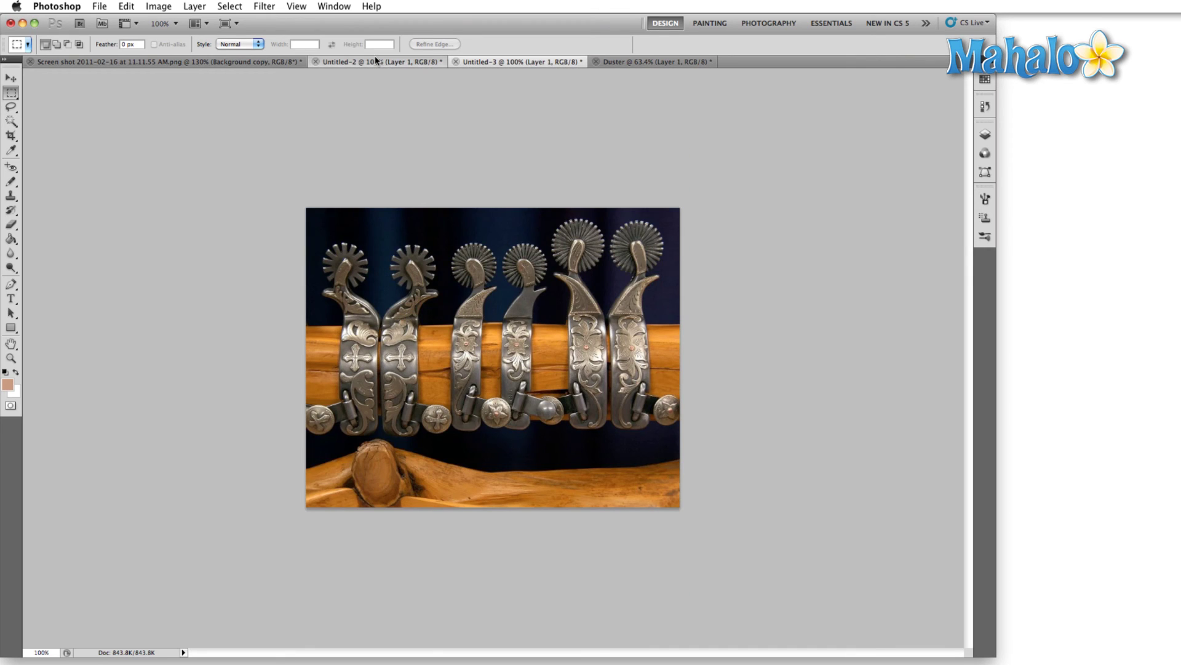
click(375, 61)
click(473, 61)
click(655, 63)
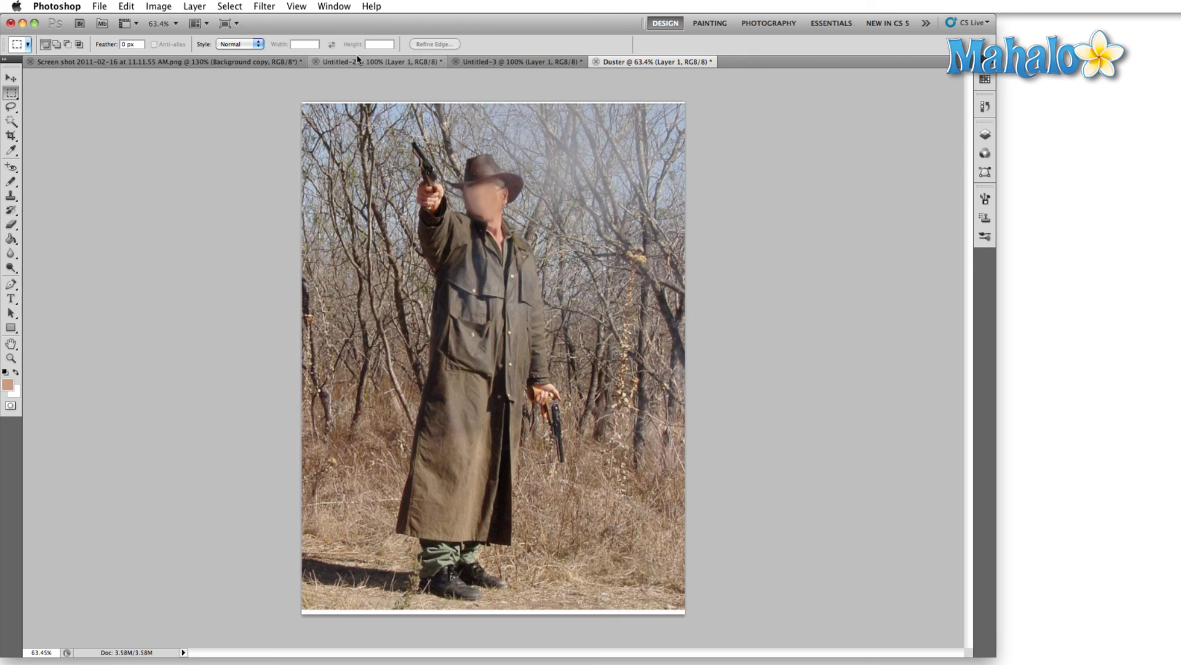
- Float the revolver and spurs tabs out, group Duster with them, and show the revolver
drag(358, 63, 183, 113)
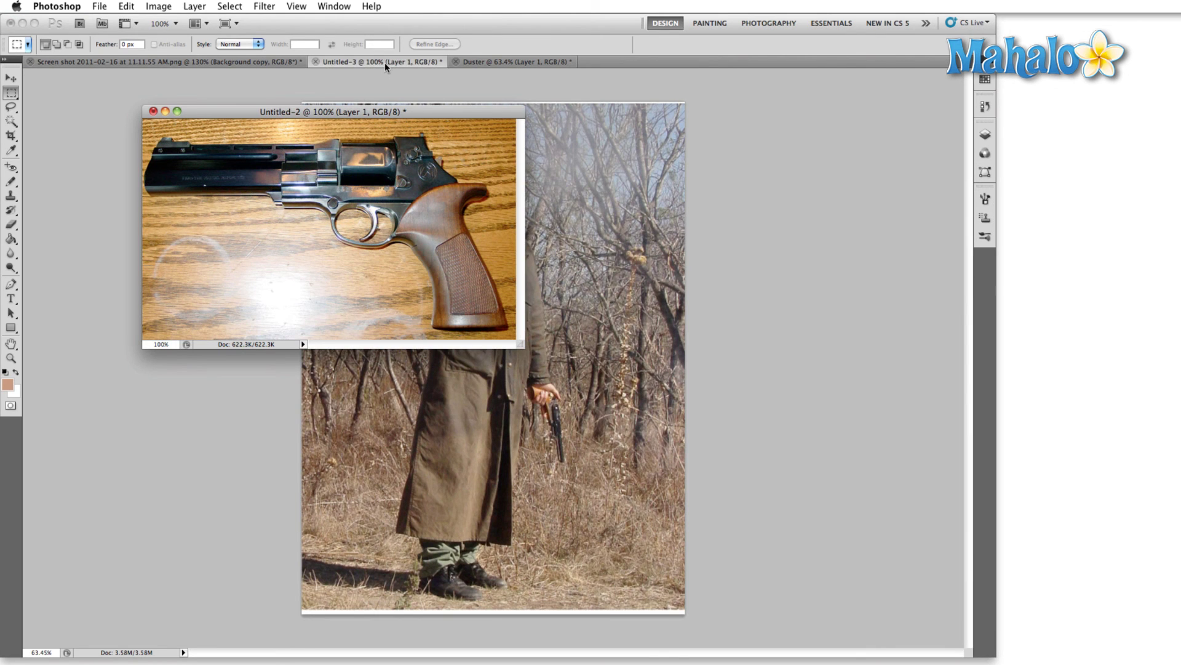
drag(385, 61, 276, 118)
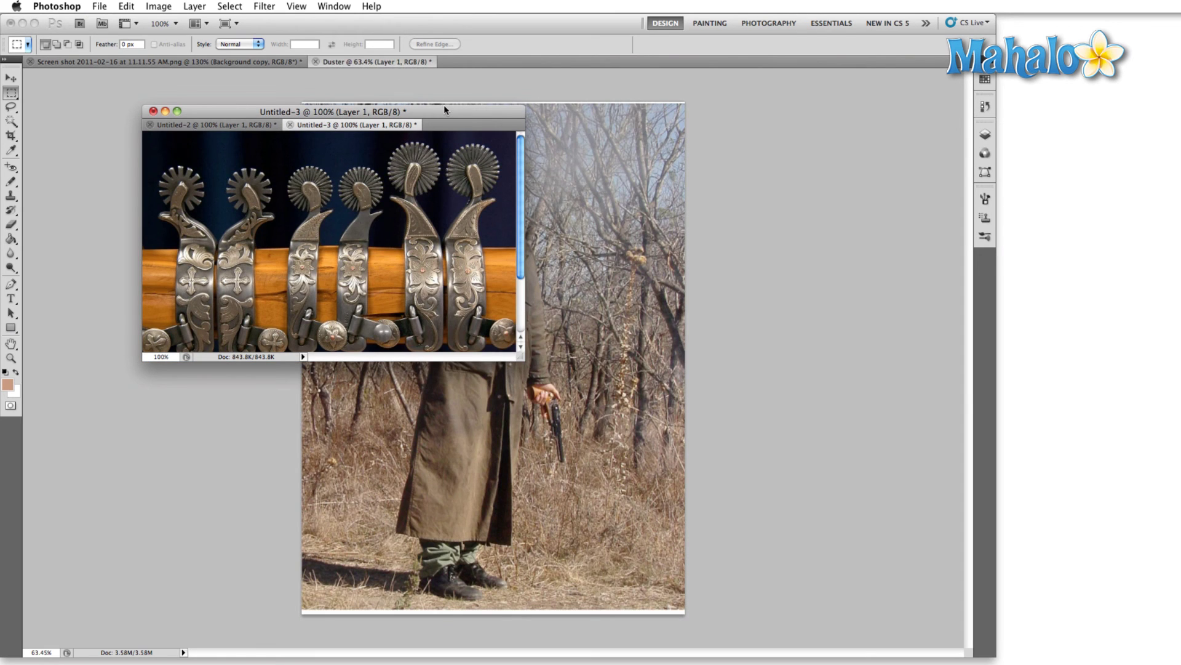
drag(444, 107, 702, 116)
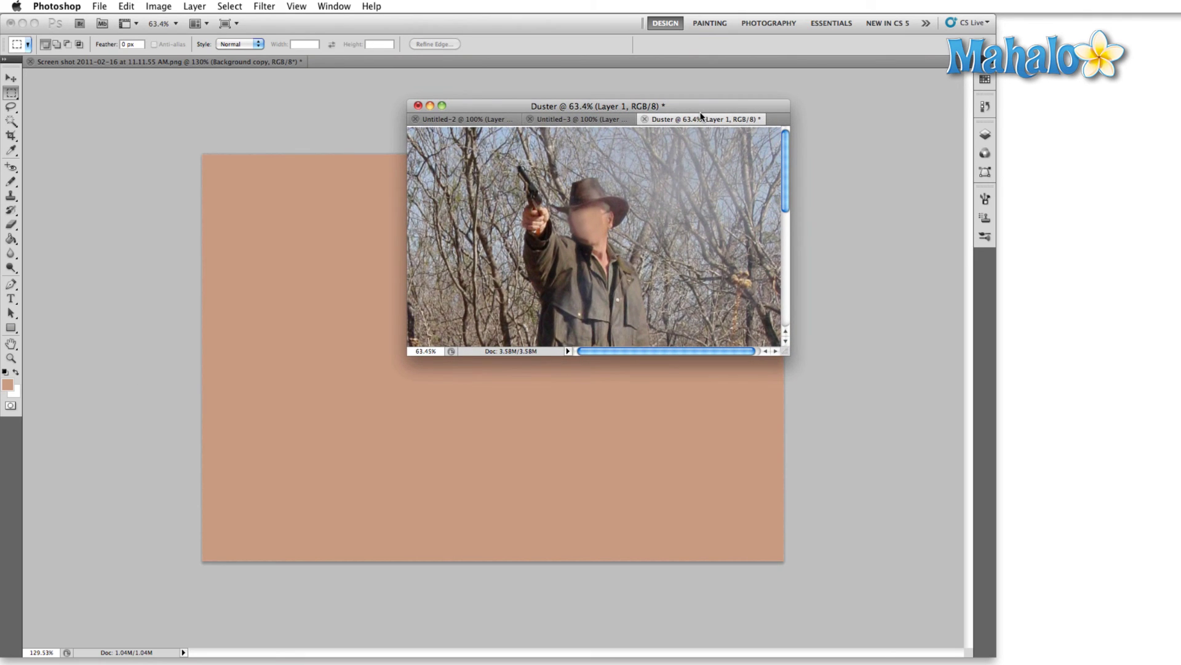
click(483, 118)
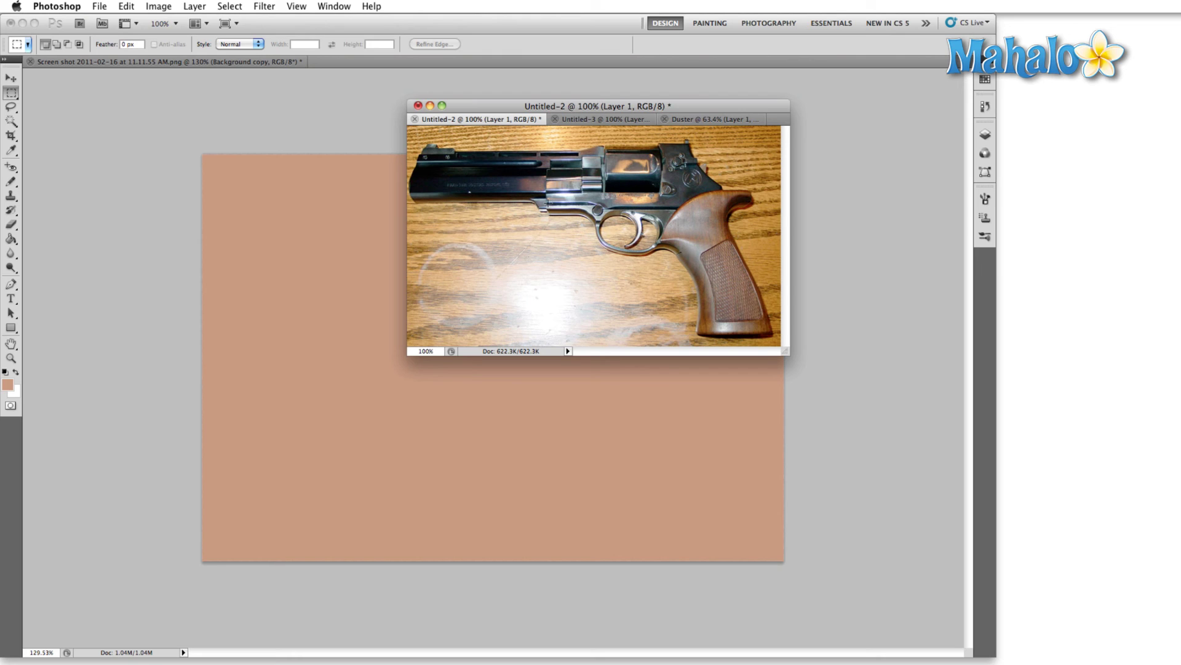
click(614, 120)
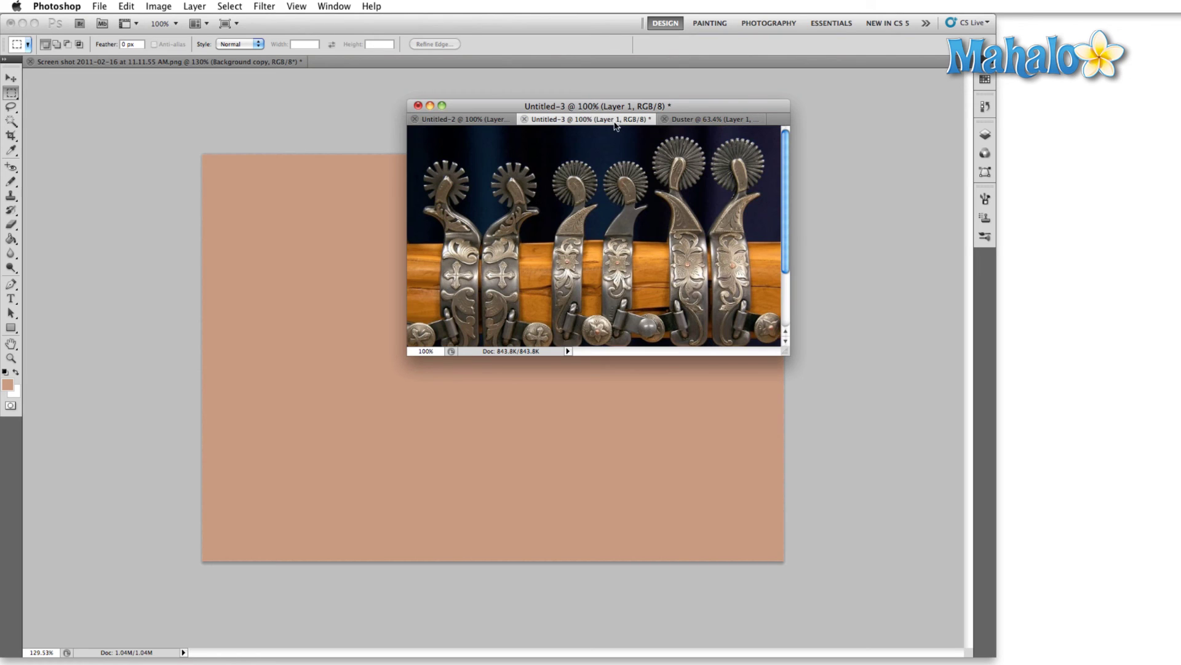
click(712, 120)
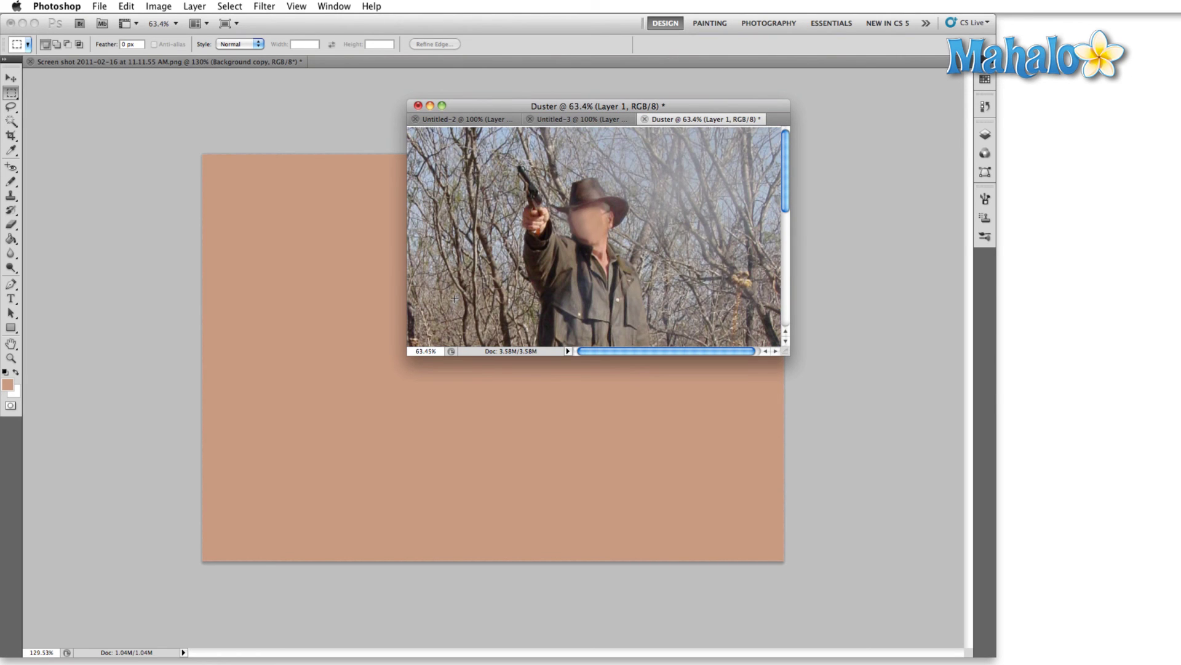
drag(528, 106, 900, 38)
click(732, 108)
key(super+a)
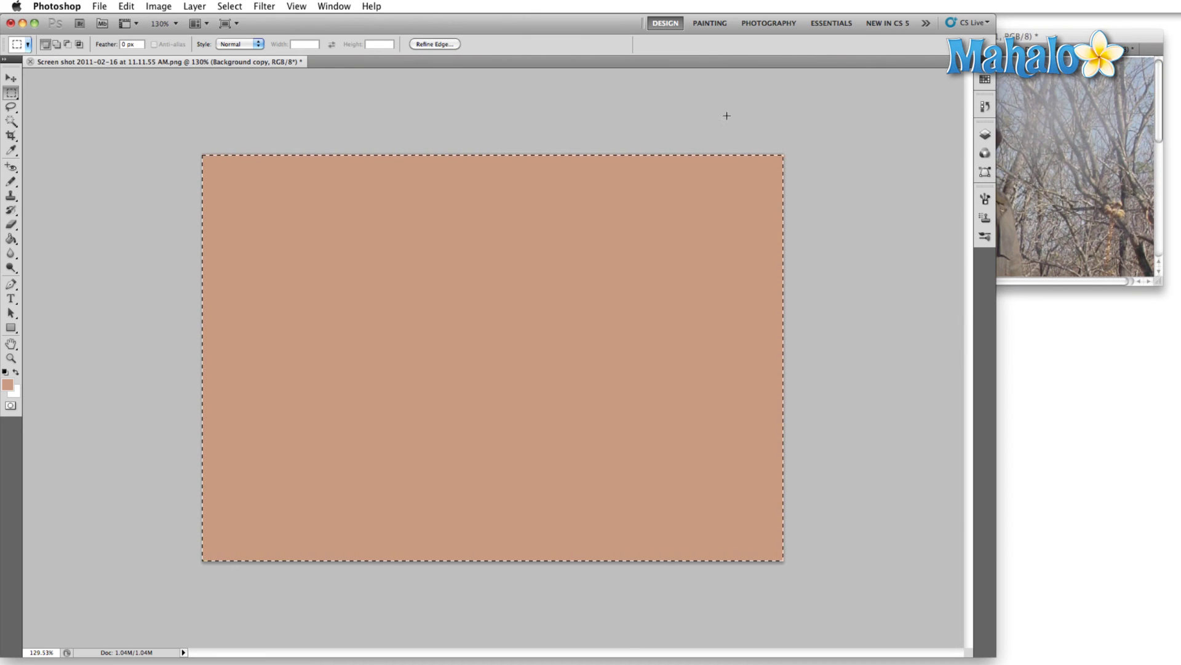
click(1061, 109)
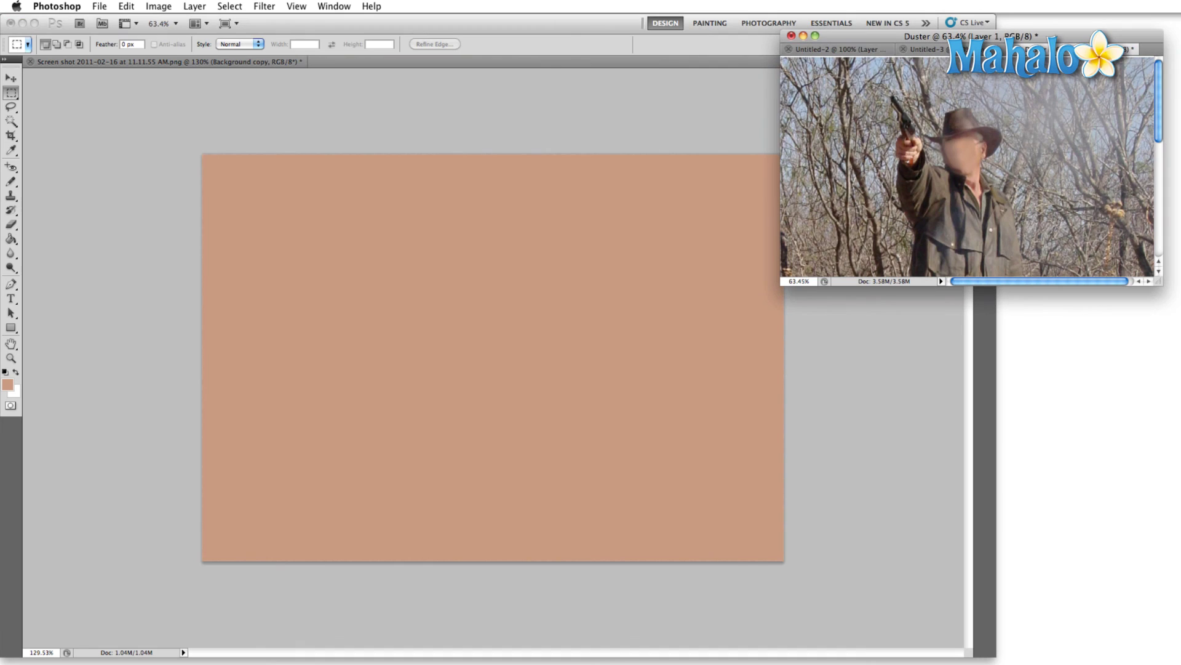
click(864, 51)
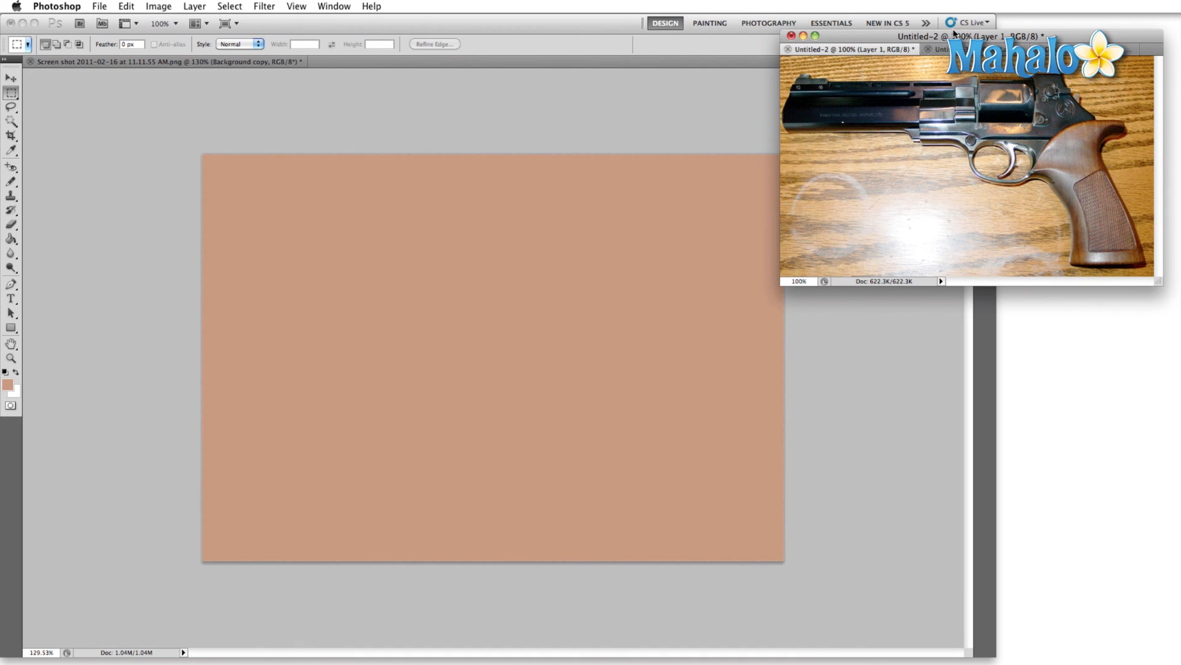
drag(946, 42, 546, 93)
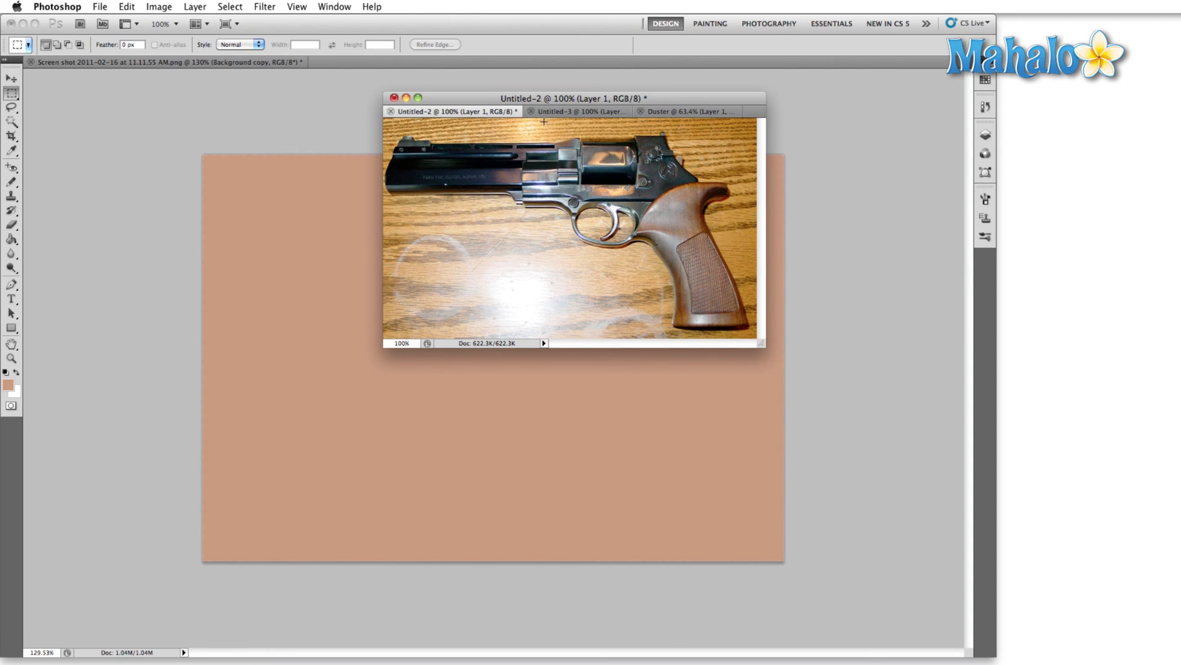
- Switch between the spurs and revolver references, ending on the Untitled-2 revolver
click(555, 110)
click(461, 112)
click(553, 111)
click(479, 115)
- Select the whole revolver image and start a new 600 × 354 pixel document from it
key(super+a)
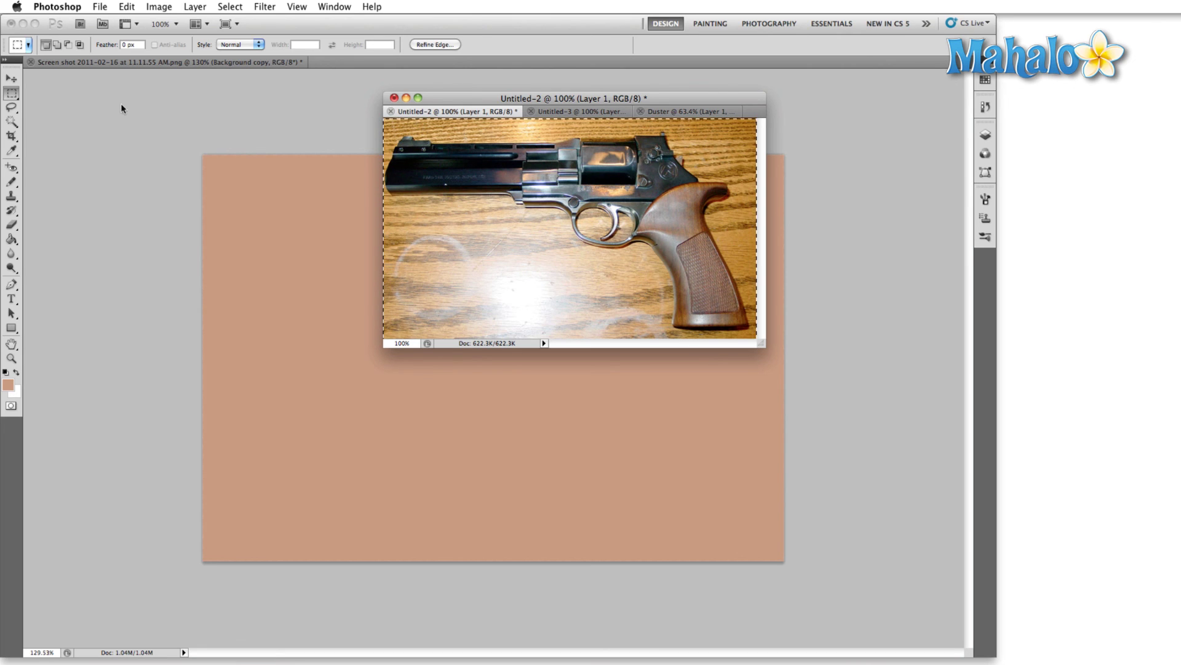
click(100, 7)
click(102, 21)
drag(715, 311, 475, 158)
- Name the new document 'Mateba 6'
text(M)
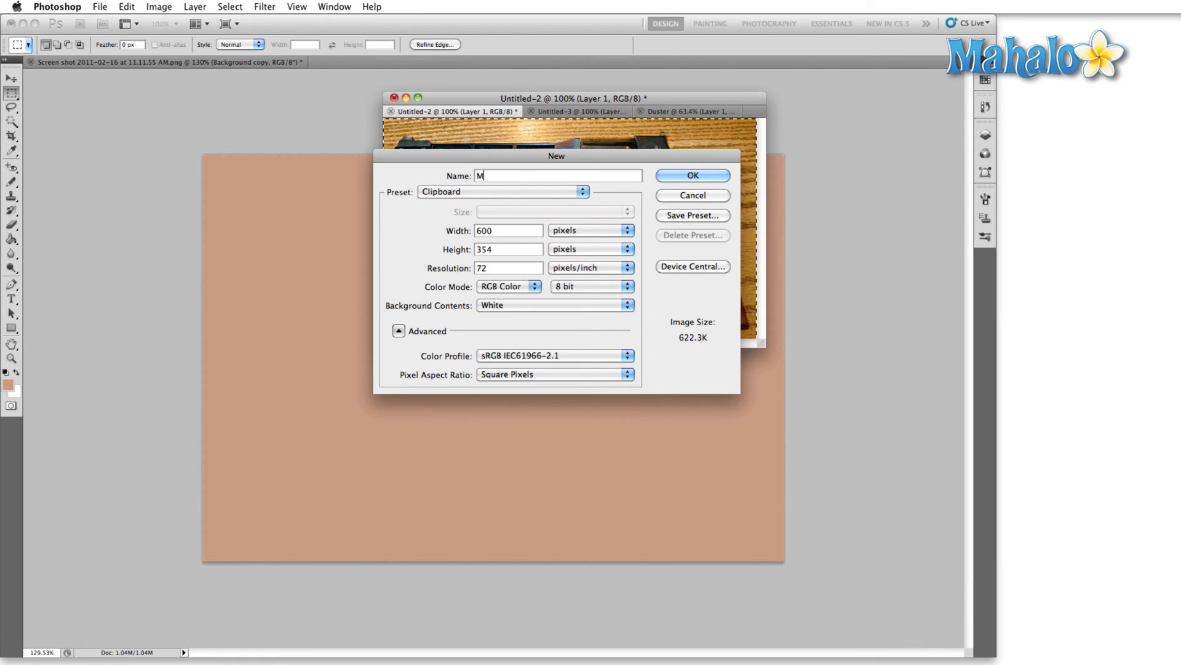
text(ateba)
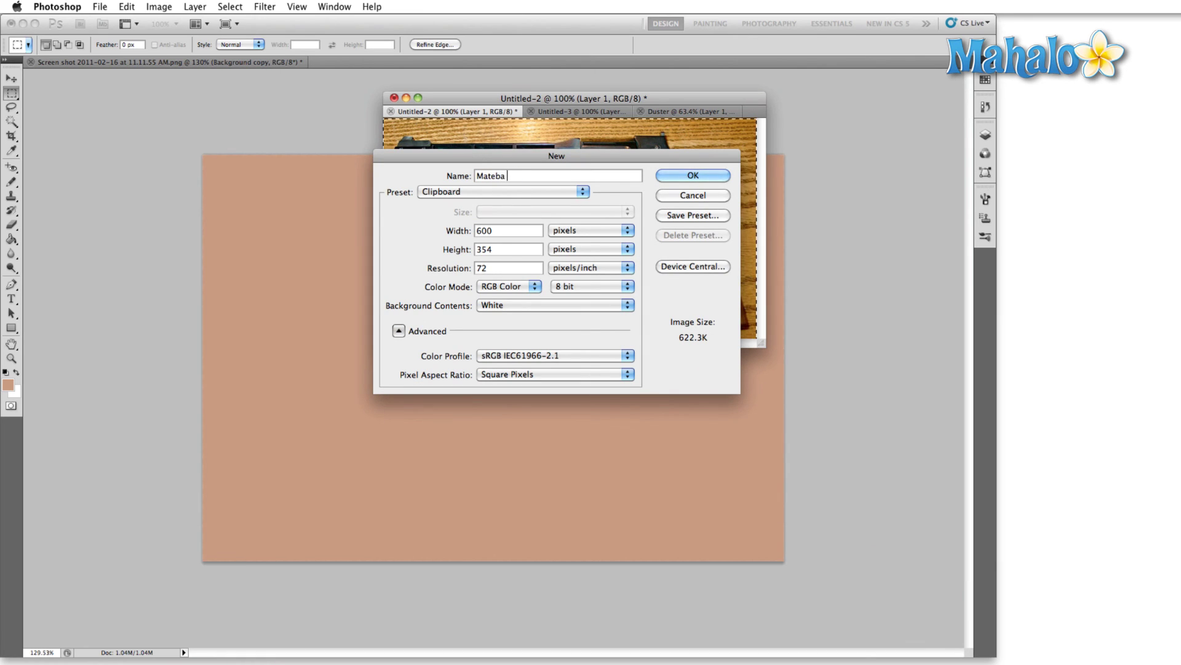
text( 6)
- Create Mateba 6, paste the revolver photo into it, and begin closing Untitled-2
click(663, 175)
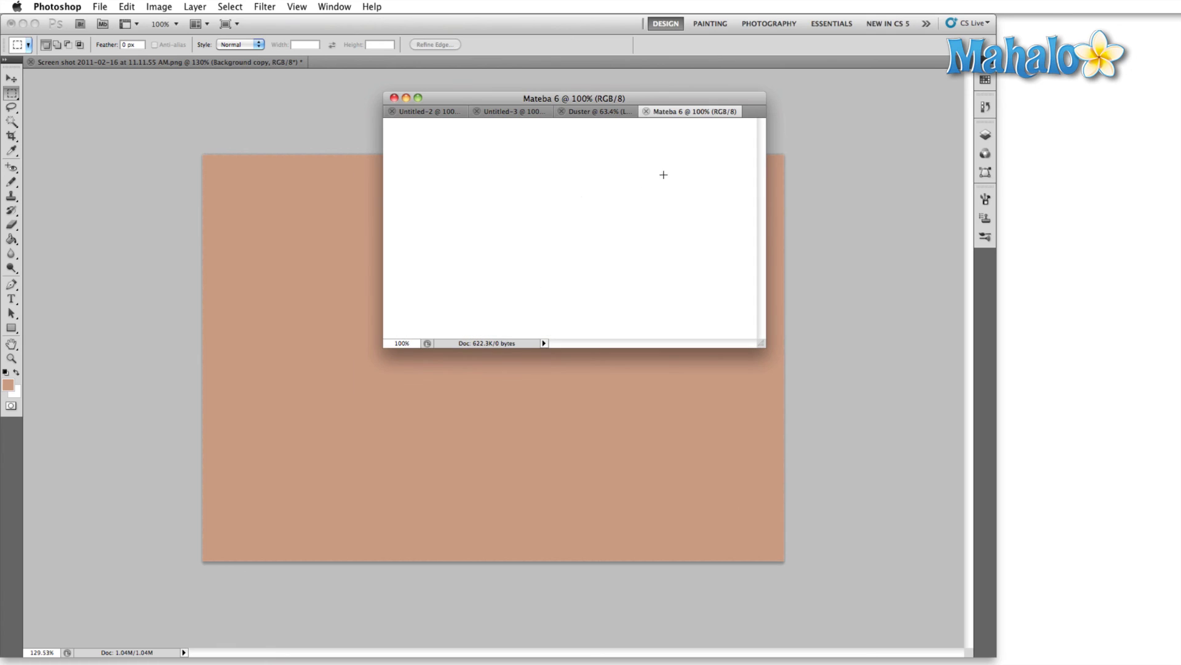
key(super+v)
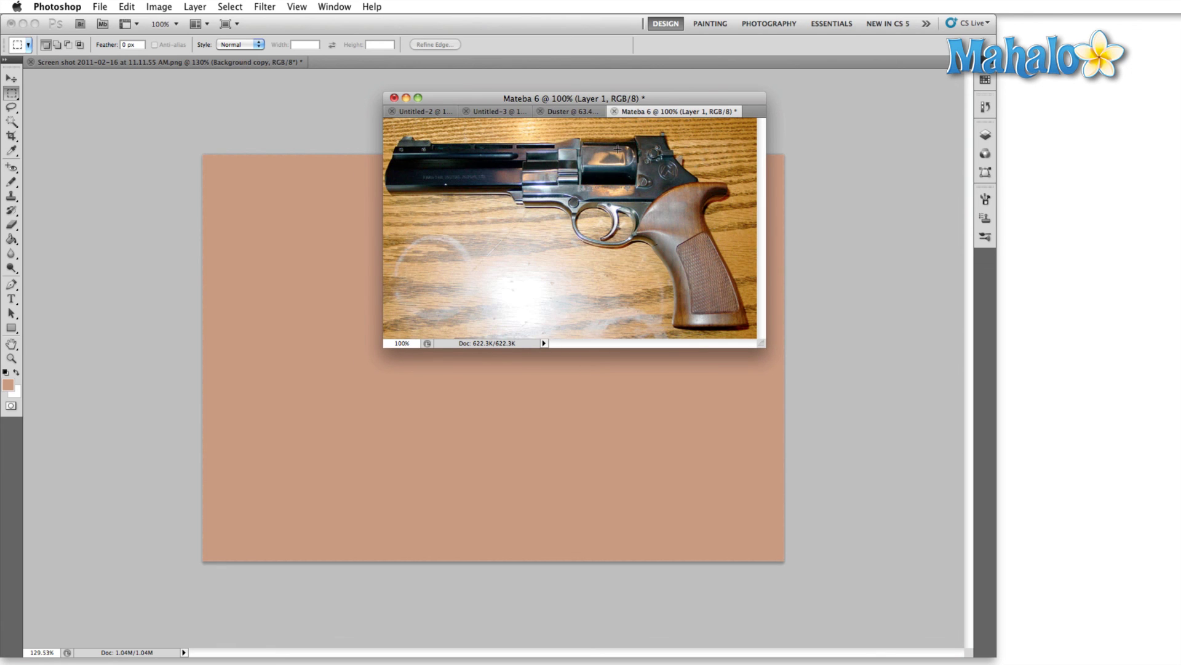
click(431, 113)
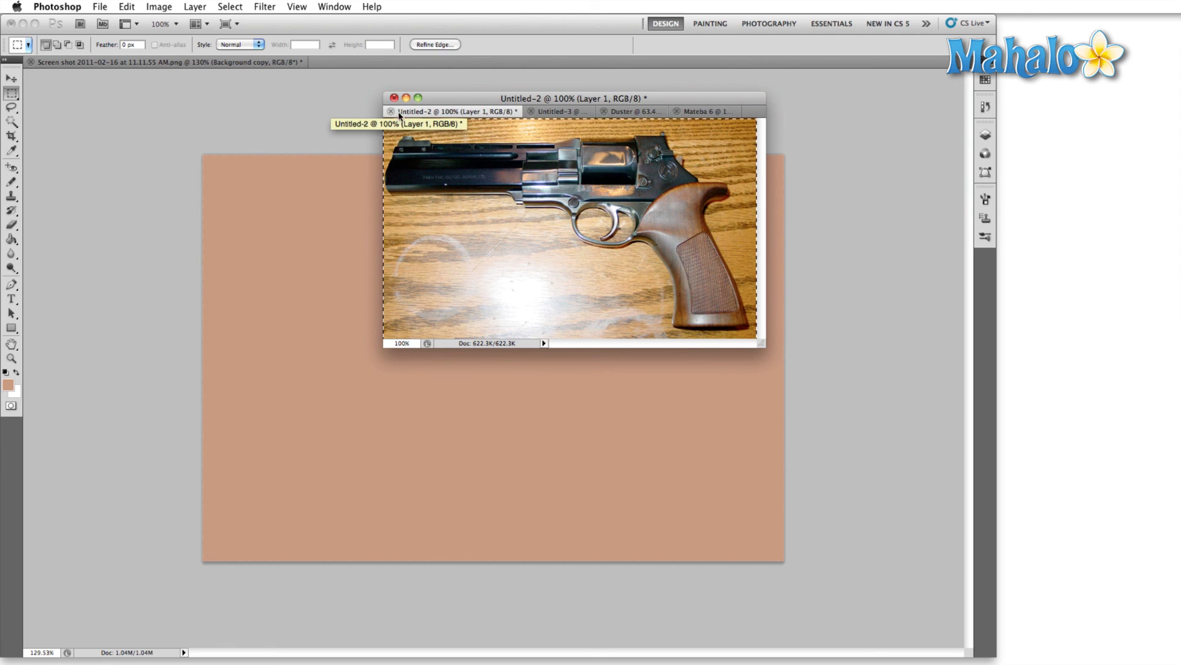
click(392, 111)
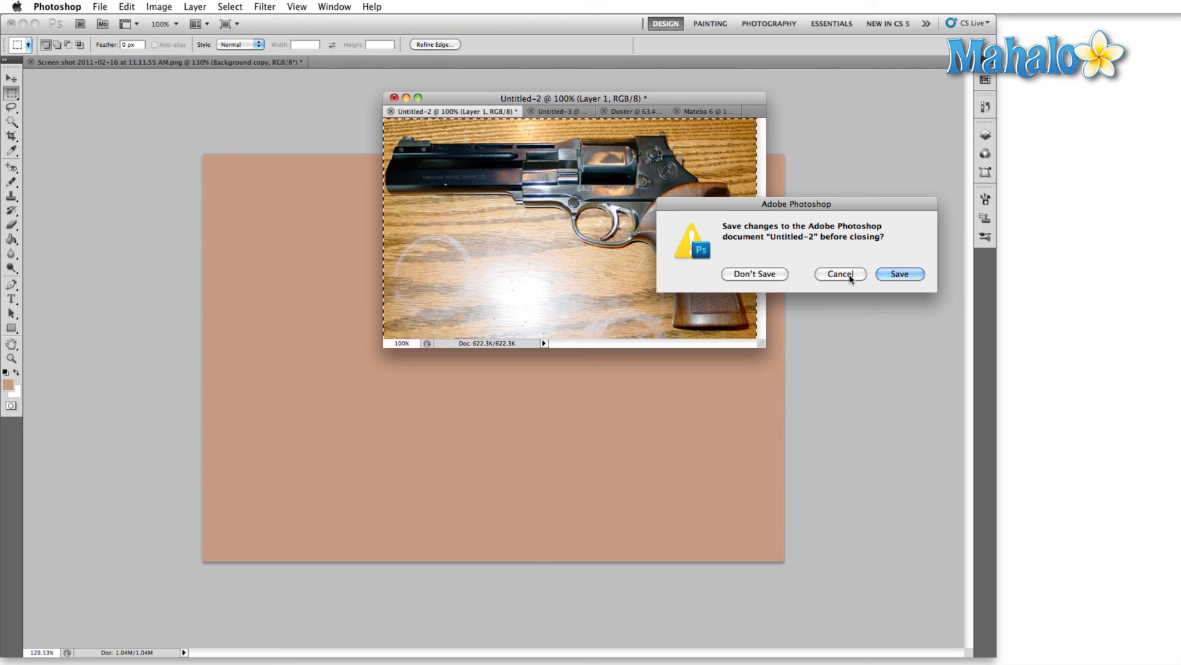
- Discard Untitled-2's changes so it closes without saving
click(745, 275)
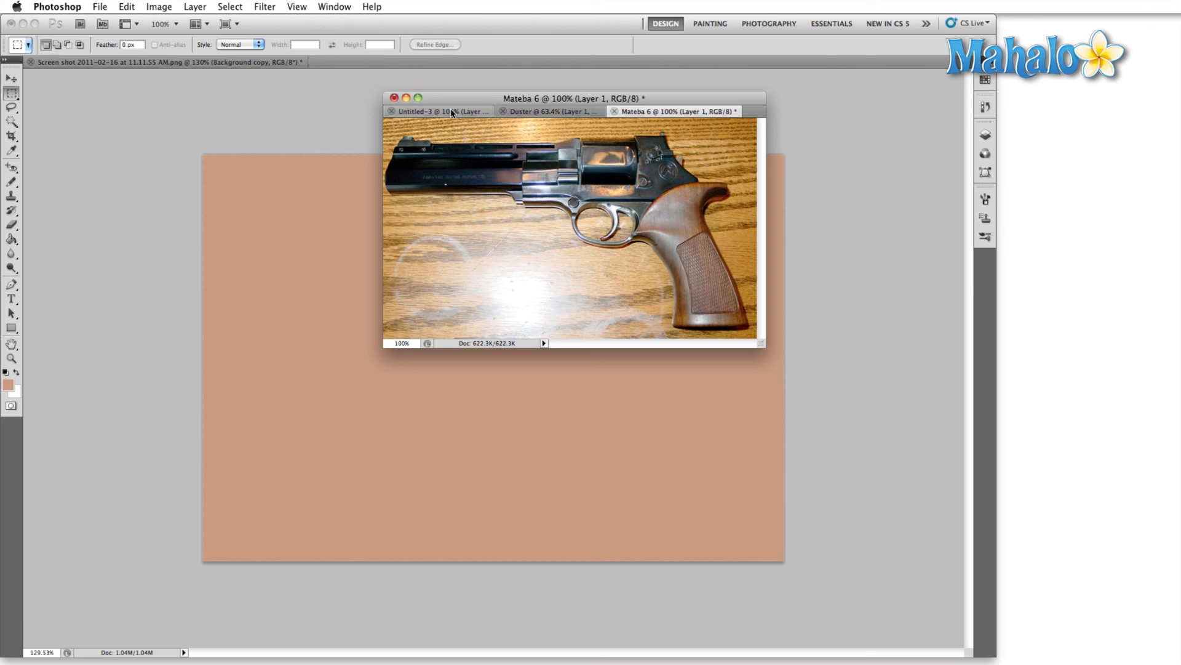
- Cycle through the spurs, Duster and Mateba 6 tabs, ending on Untitled-3, and nudge the window up-left
click(430, 114)
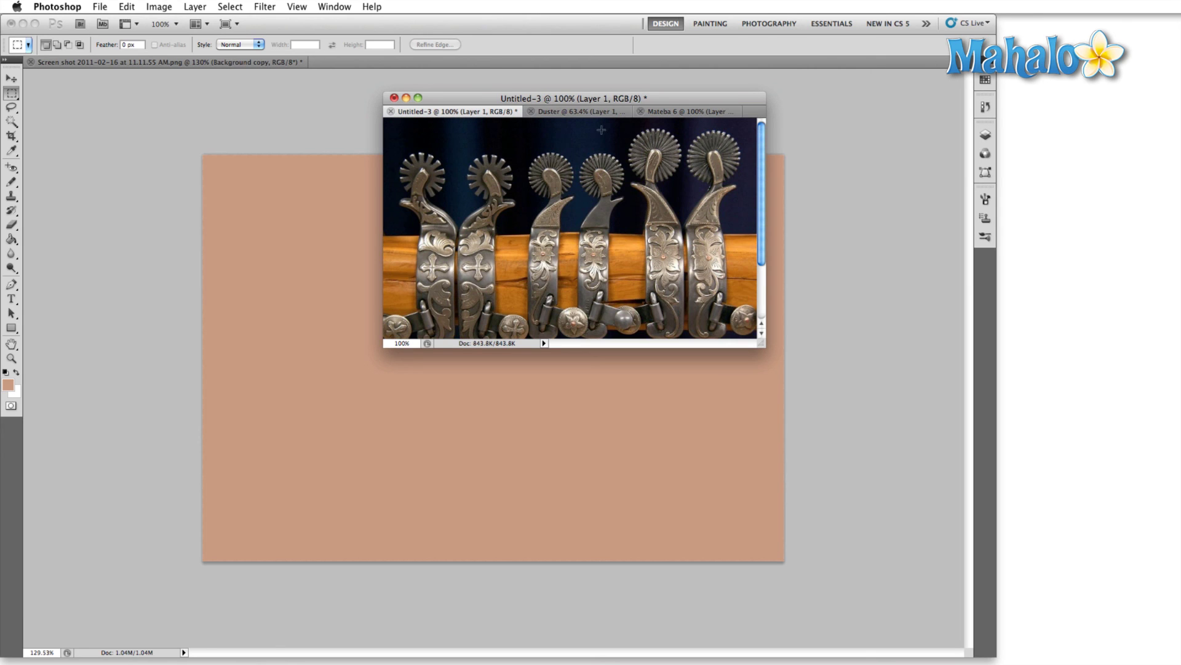
click(610, 112)
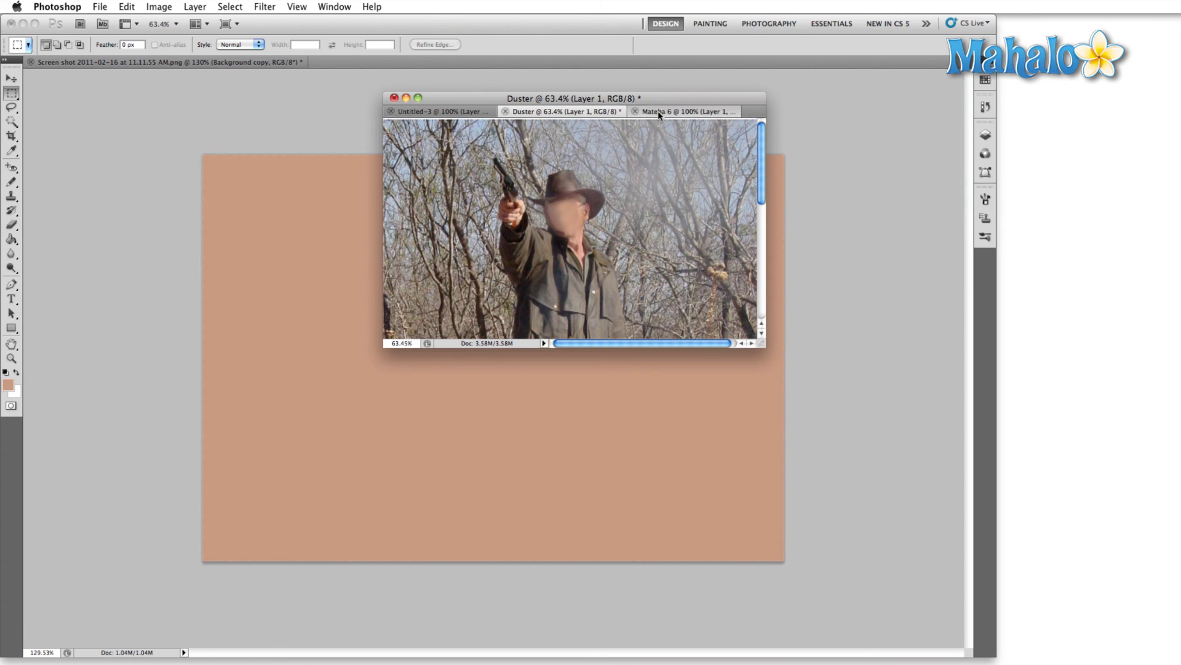
click(658, 112)
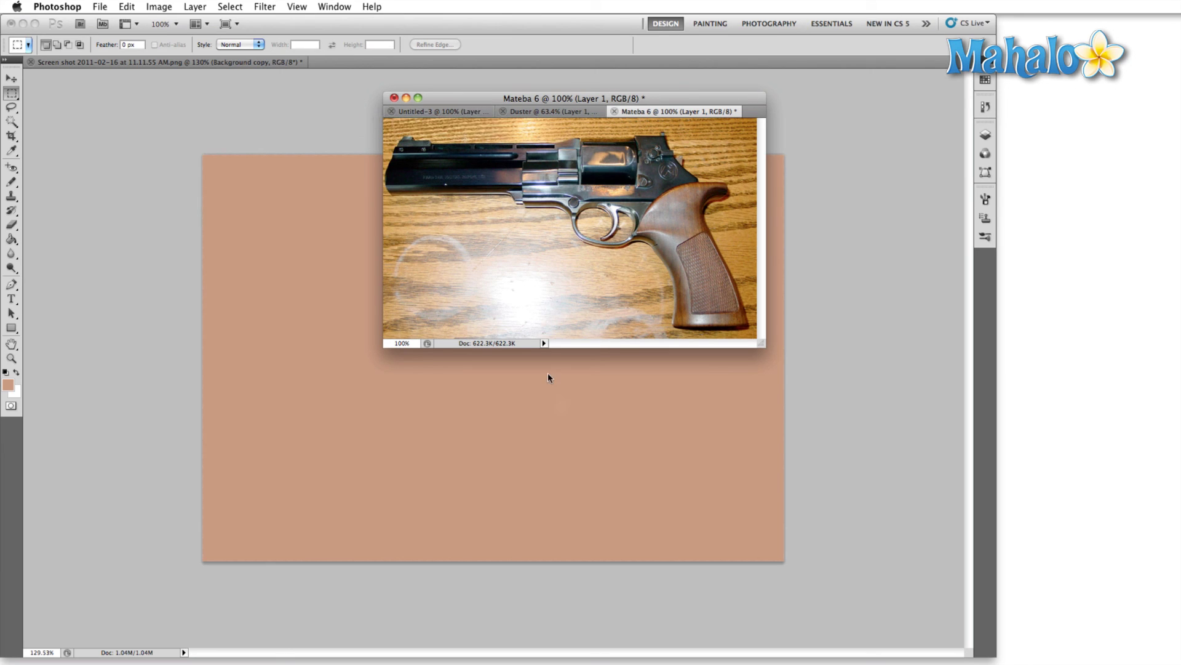
key(ctrl+Tab)
key(ctrl+Tab)
key(ctrl+Tab)
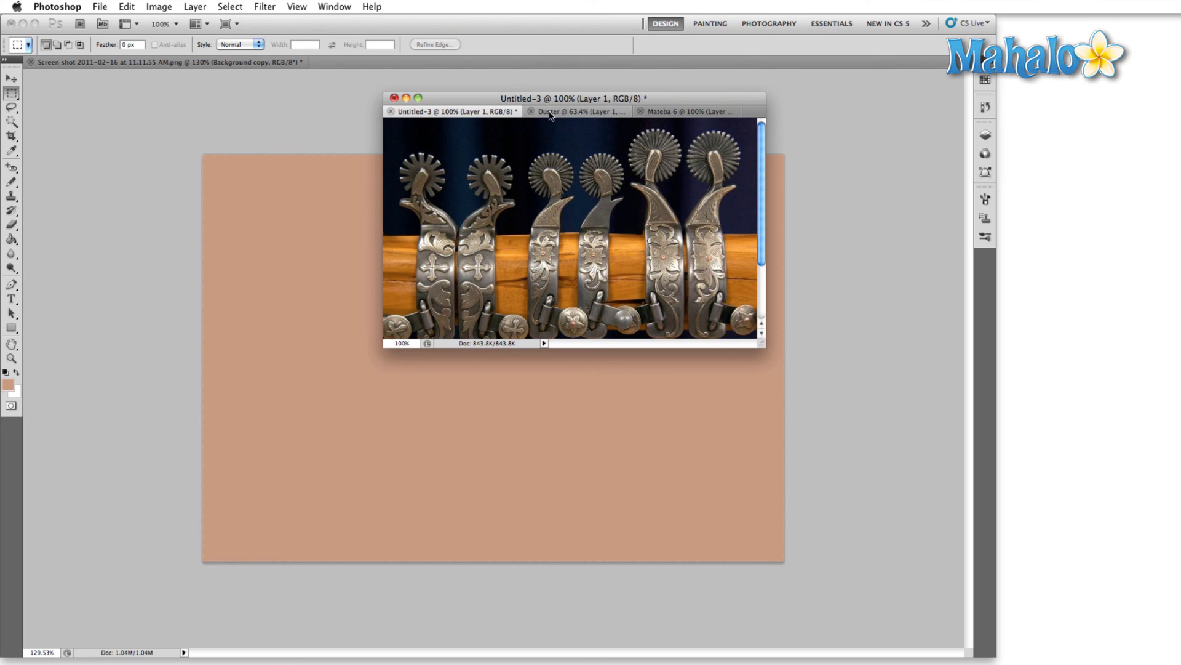
click(585, 113)
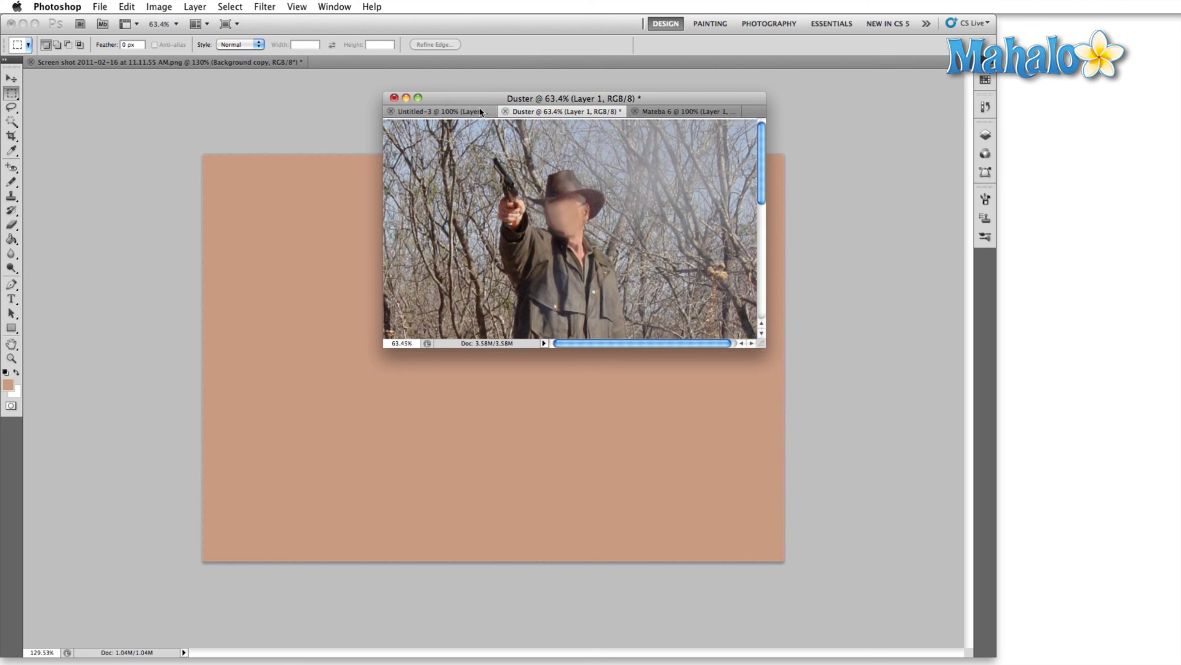
click(446, 112)
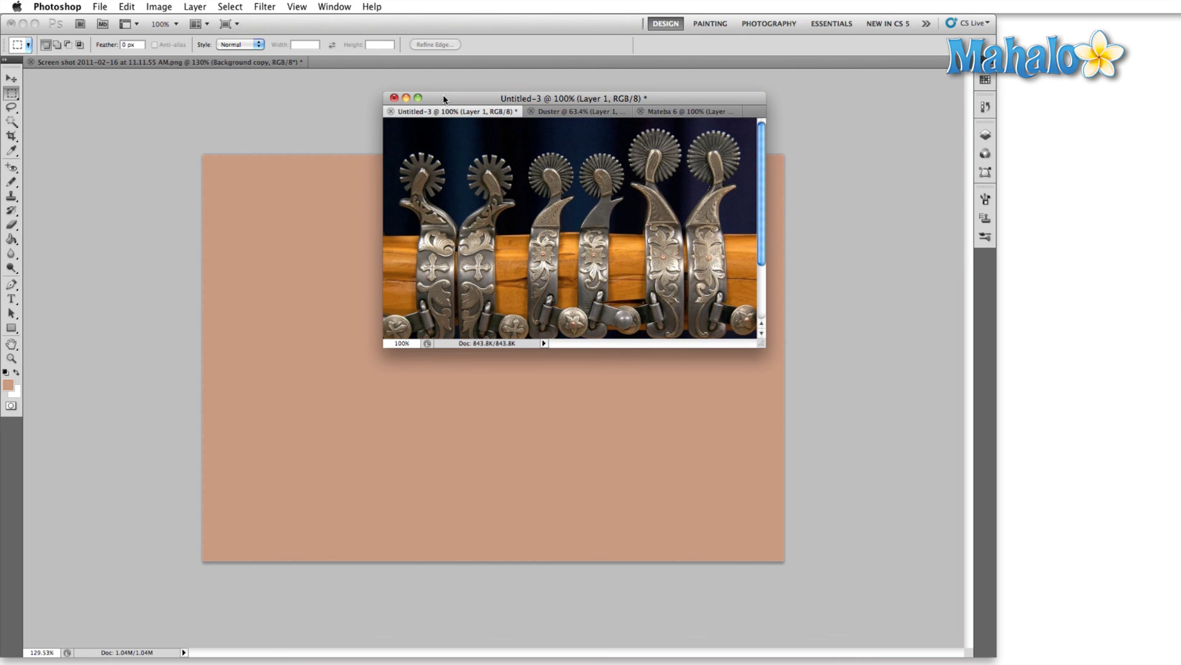
mouse_move(443, 99)
mouse_down()
mouse_move(810, 87)
mouse_move(434, 94)
mouse_up()
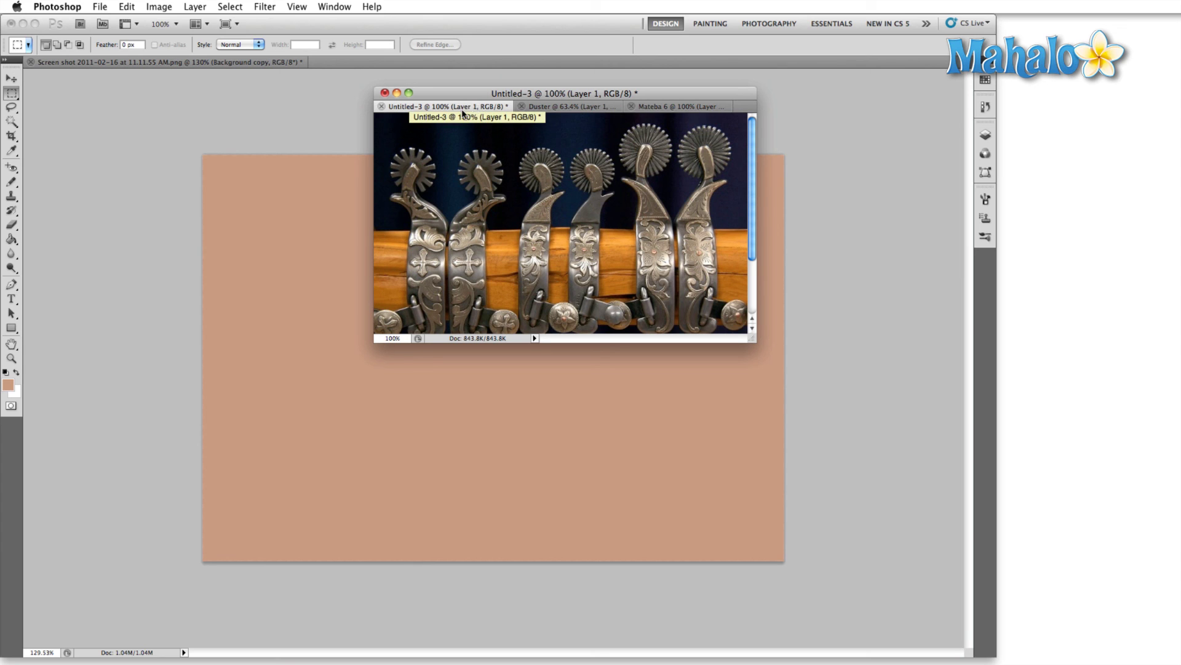
- Tear out Untitled-3 and Mateba 6, placing spurs top-right, revolver below it, and Duster lower right
drag(463, 112, 862, 100)
drag(538, 107, 823, 339)
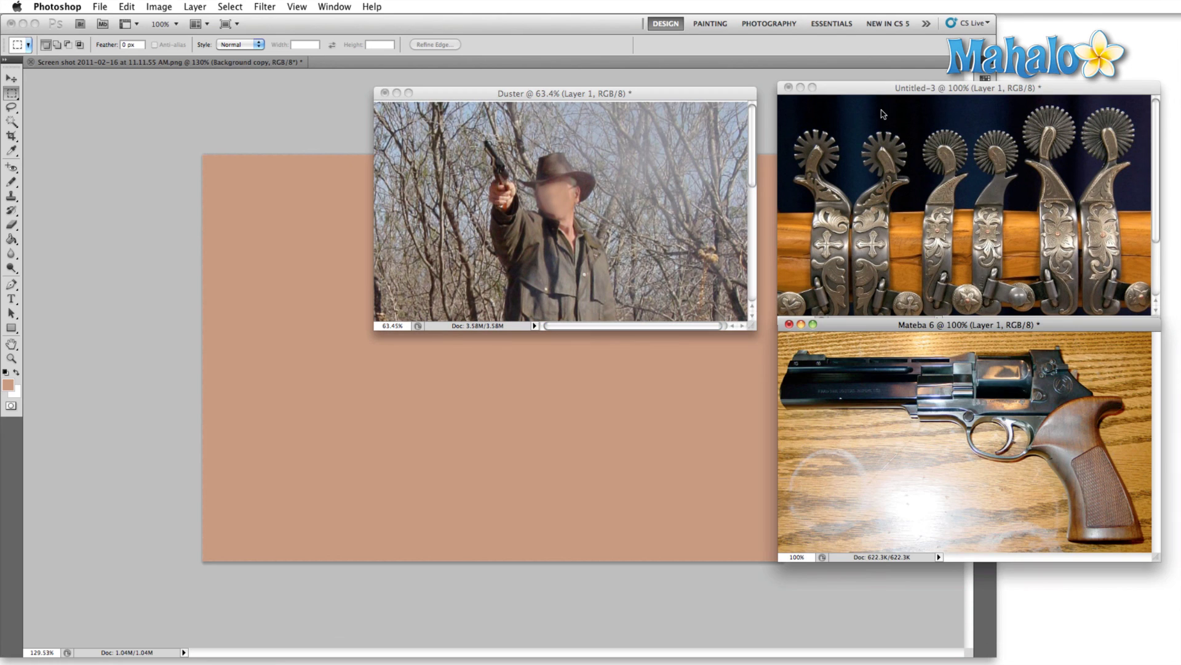
drag(876, 96, 876, 49)
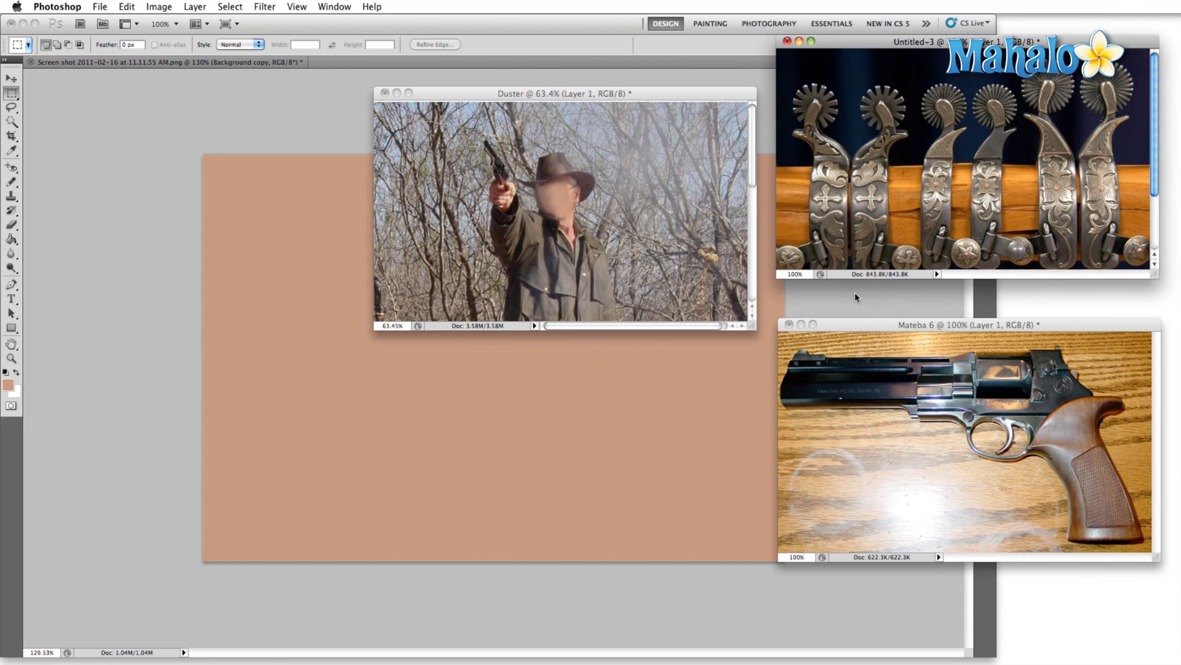
drag(862, 329, 862, 296)
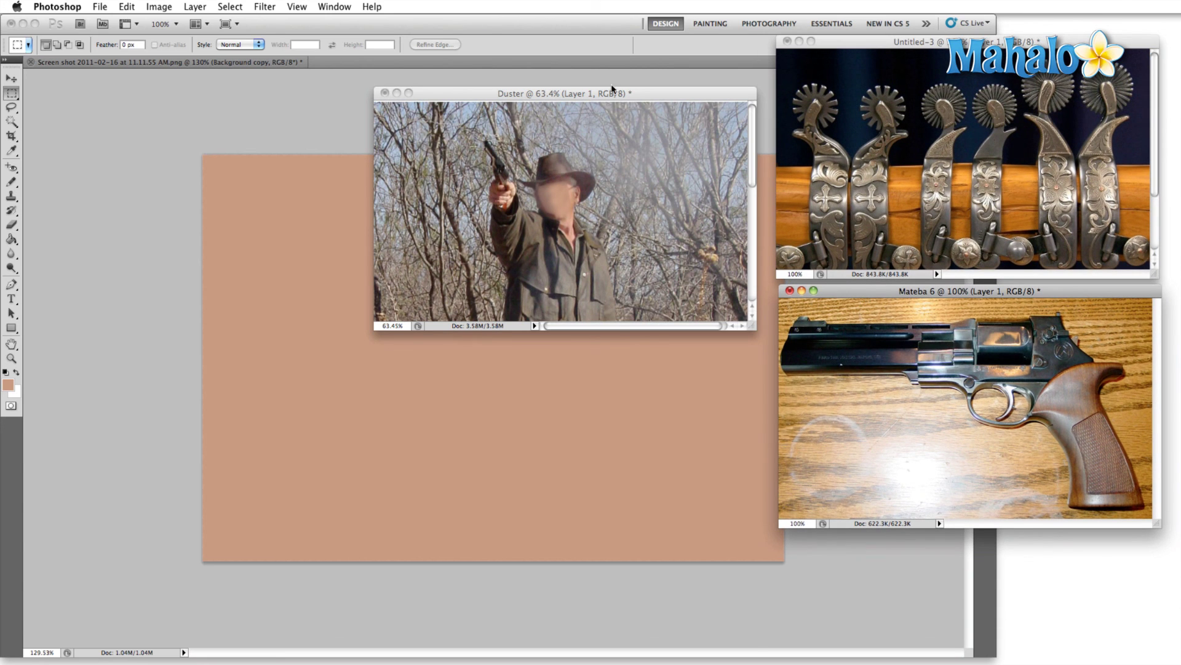
drag(610, 95, 1018, 393)
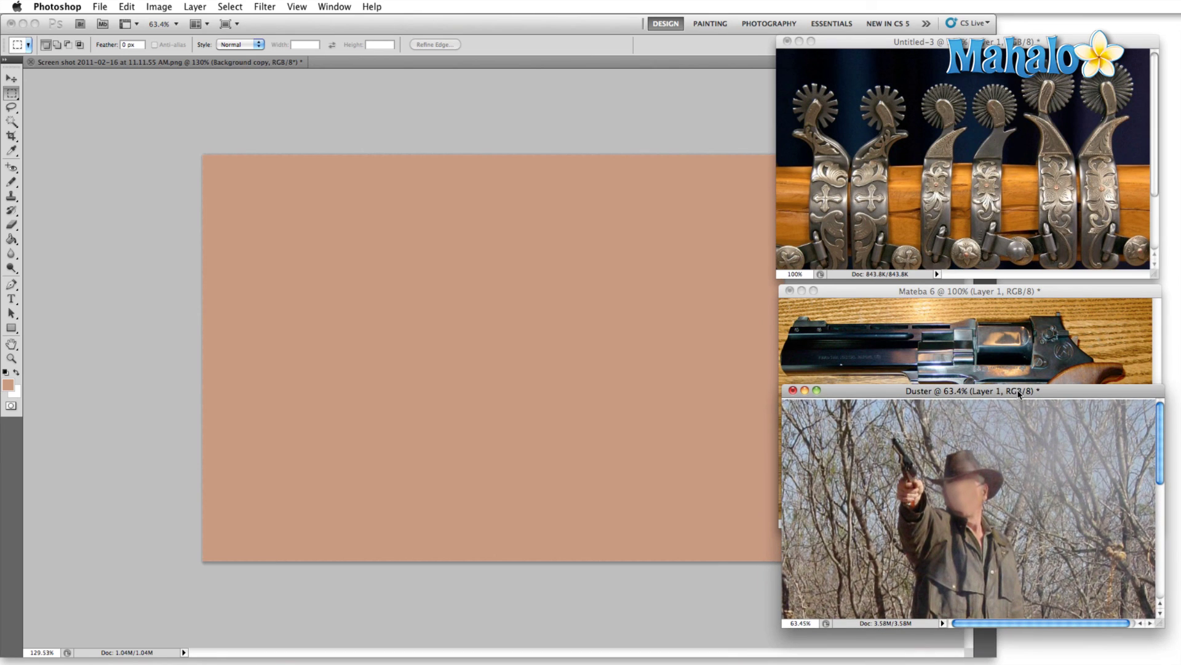
- Zoom out Duster, Untitled-3 and Mateba 6 to show each whole, then shrink the revolver and spurs windows
key(super+0)
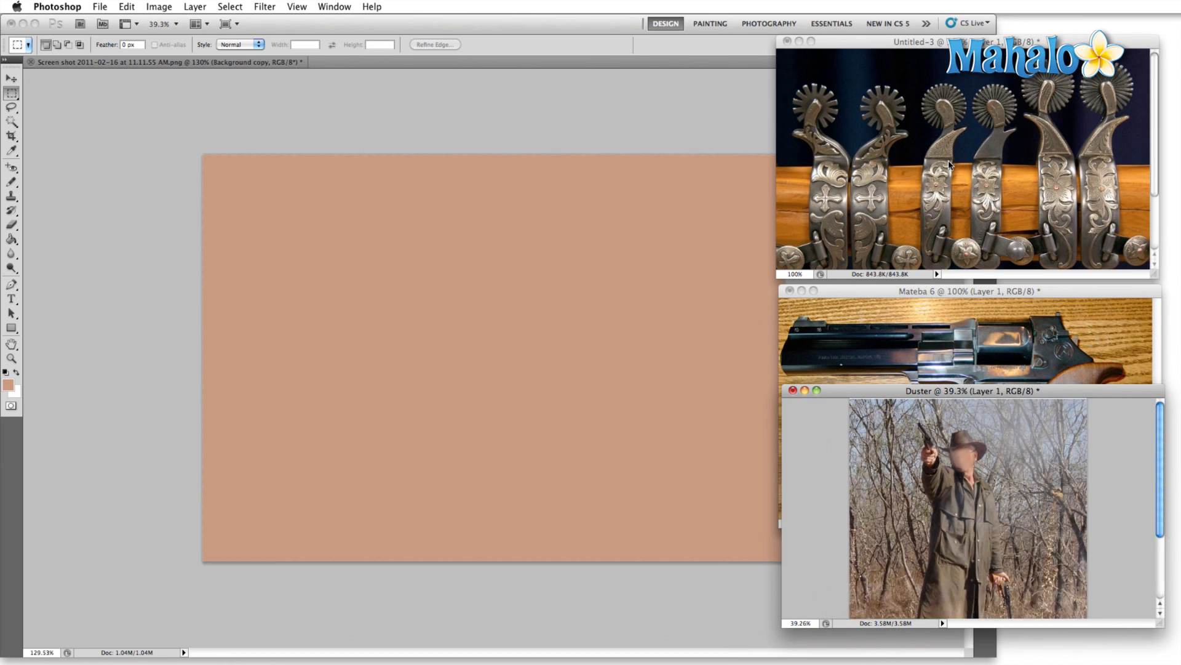
click(948, 160)
scroll(948, 160, down, 5)
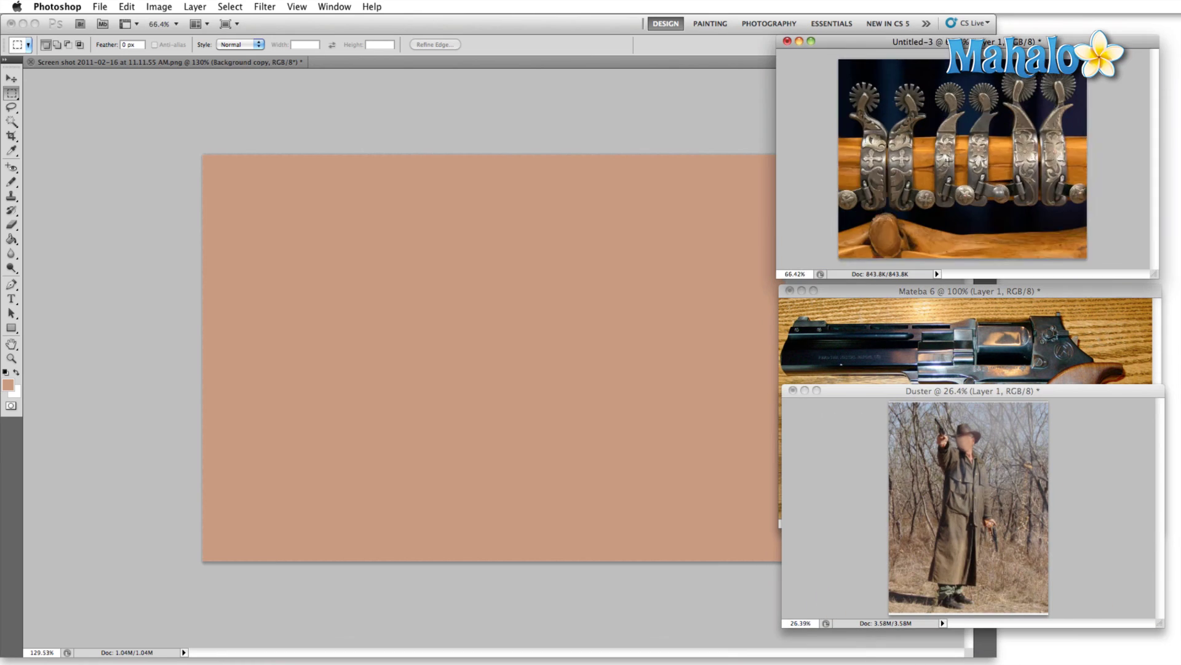
click(929, 338)
scroll(929, 338, down, 5)
scroll(930, 338, up, 3)
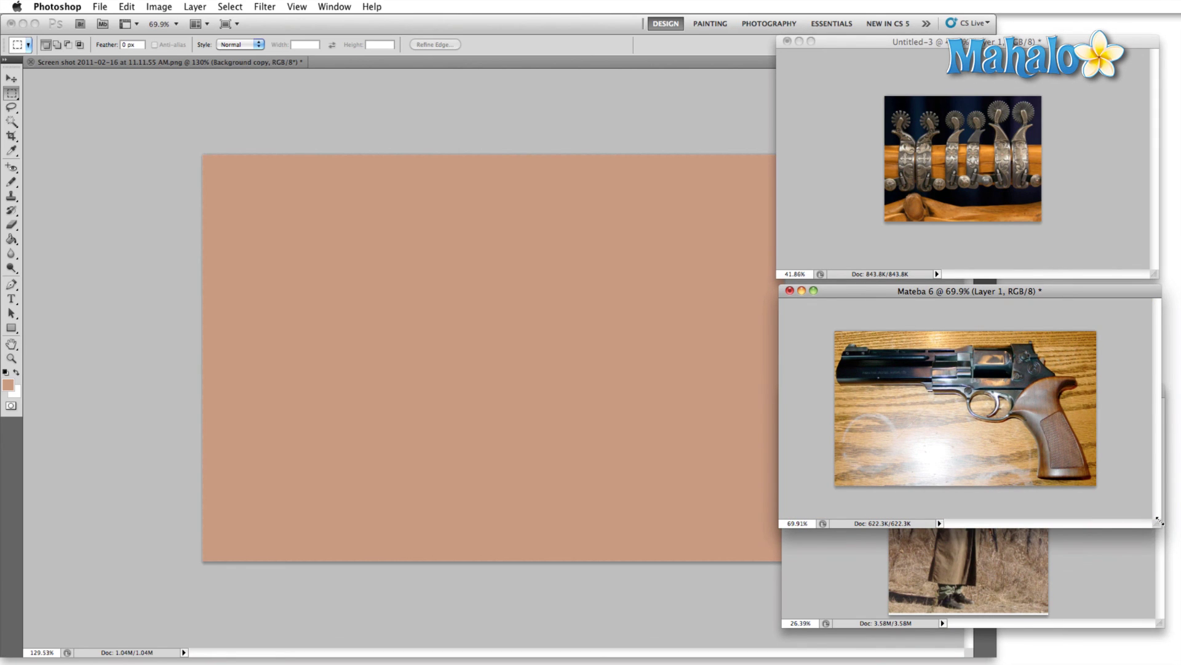
drag(1158, 523, 1047, 462)
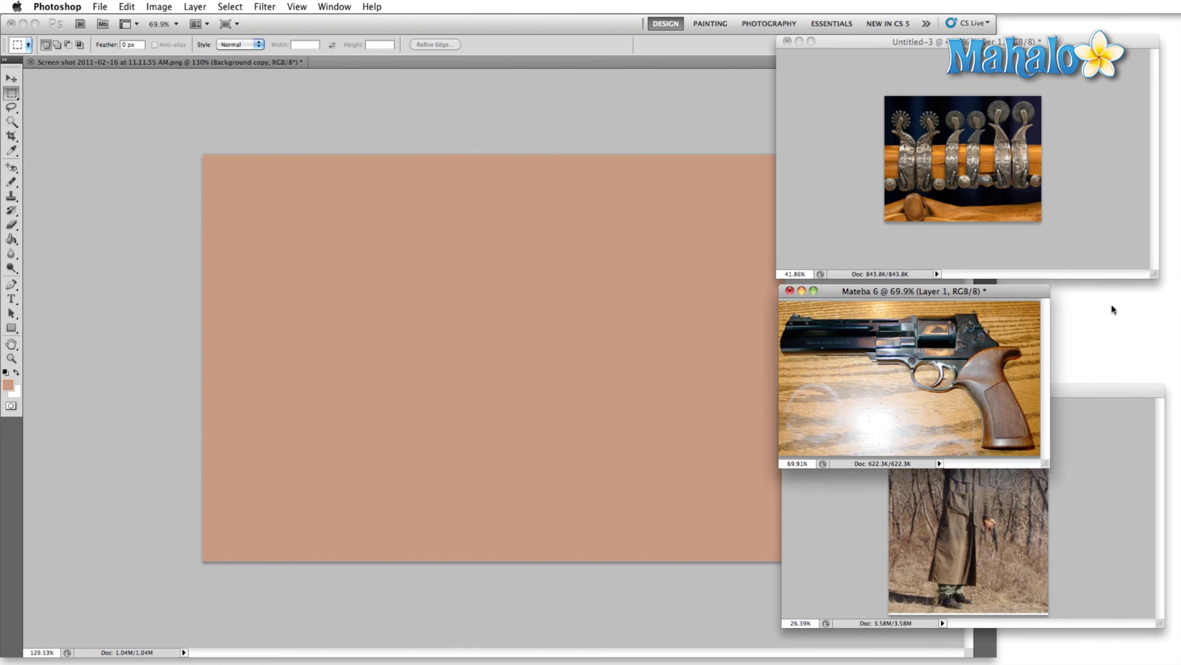
drag(1150, 280, 952, 199)
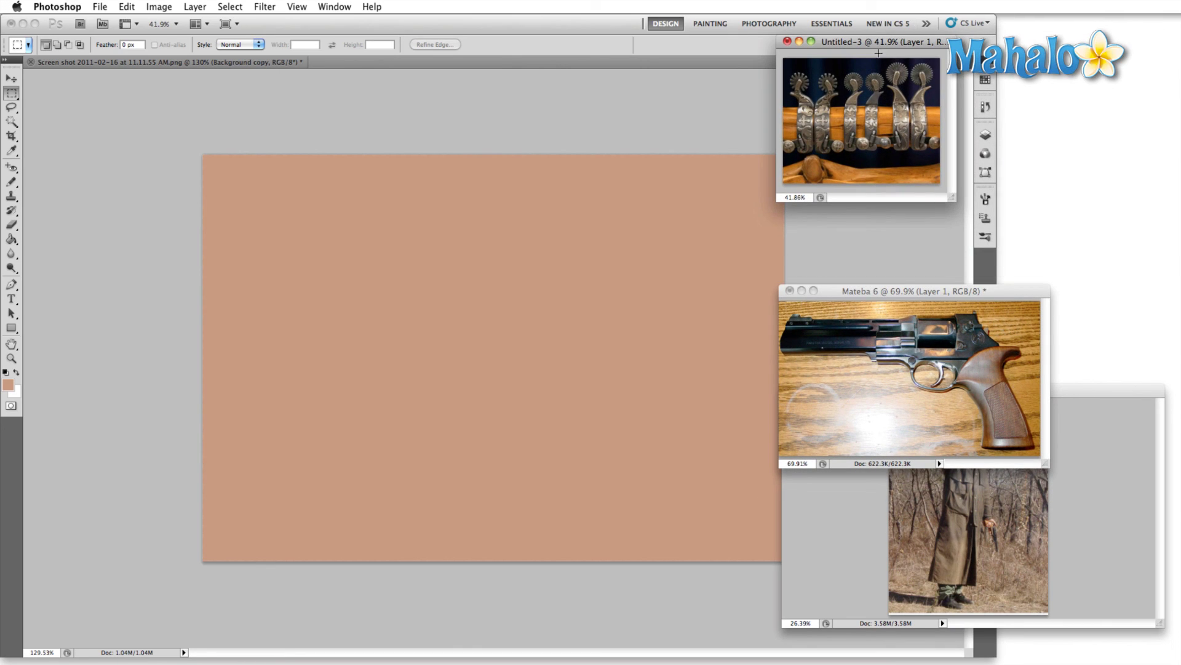
- Move the spurs window to the top-right corner and the shrunken revolver window just below it
drag(880, 49, 1106, 33)
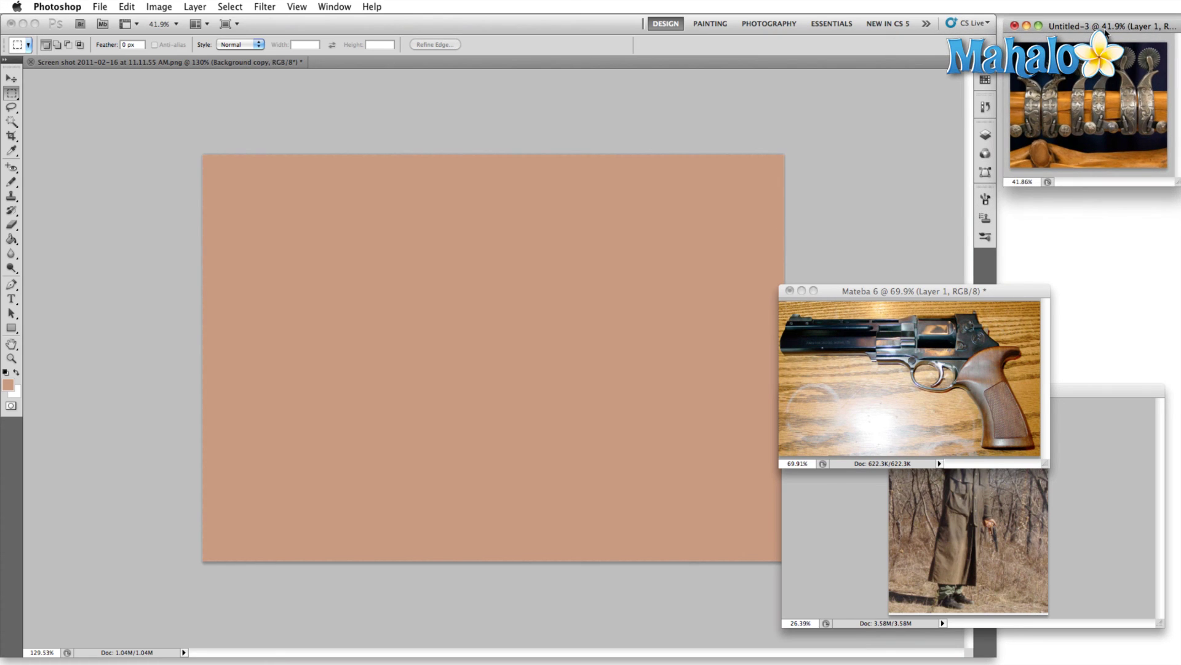
click(1022, 299)
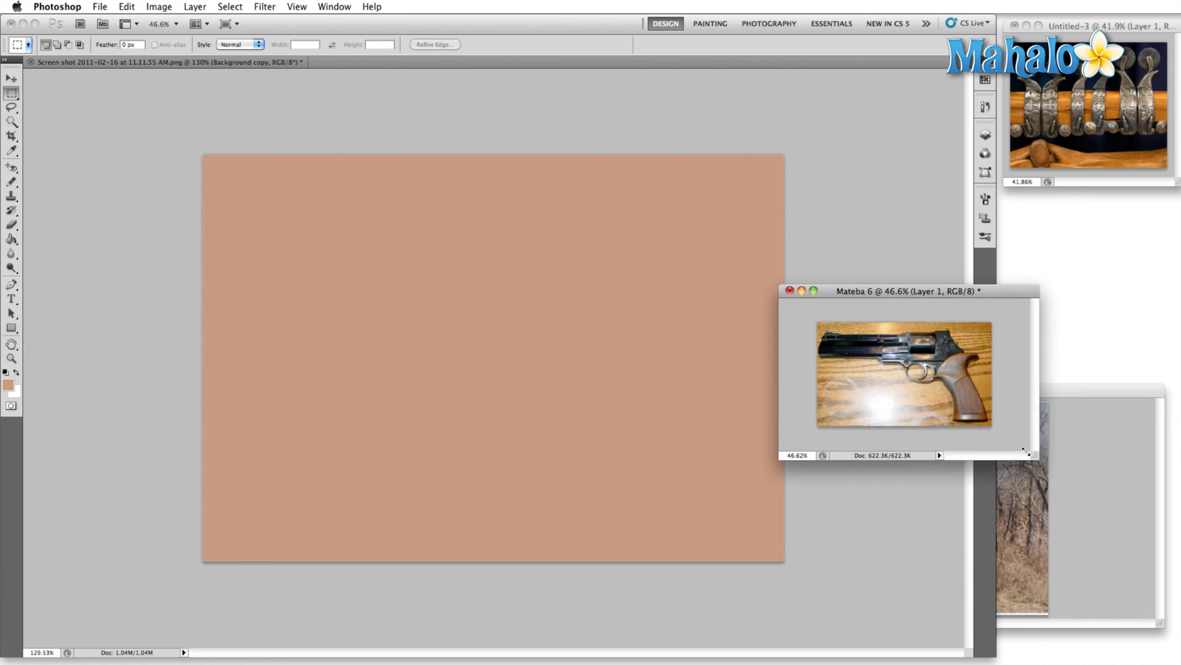
drag(1026, 451, 968, 416)
drag(915, 291, 1118, 204)
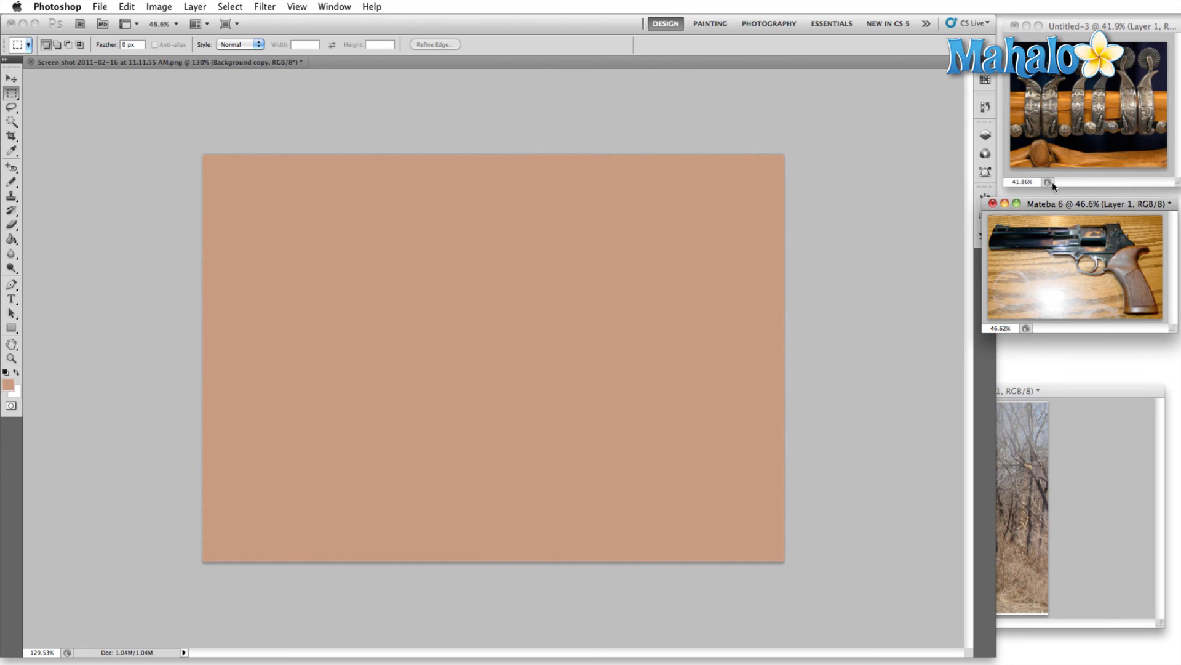
drag(1042, 205, 1051, 197)
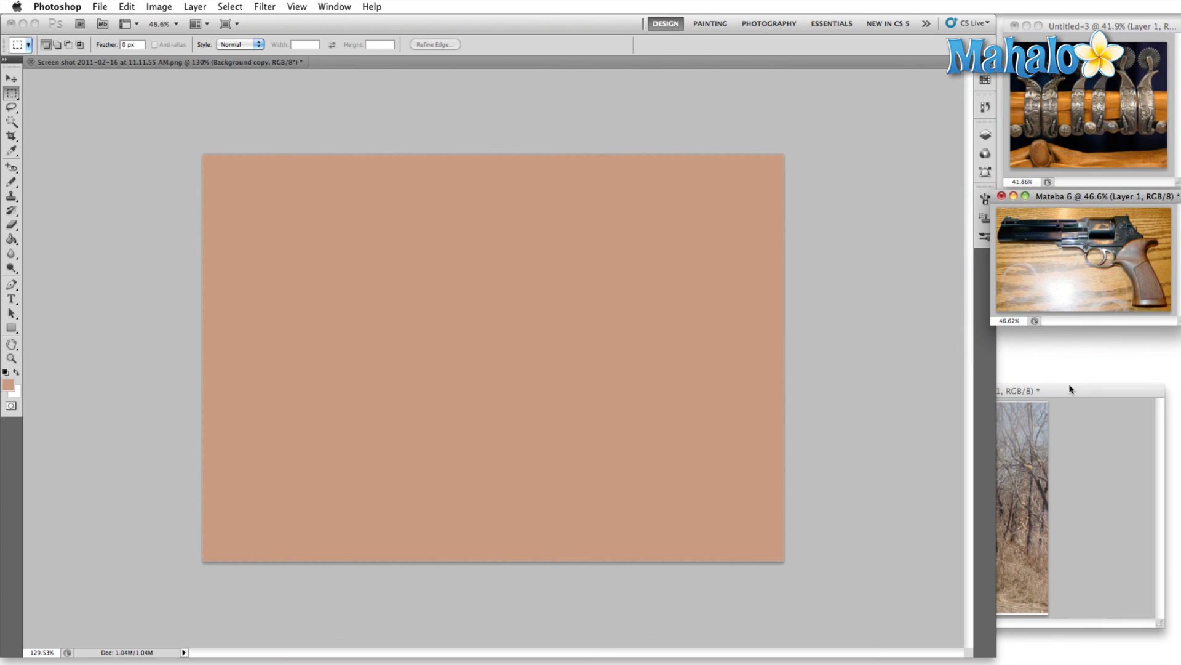
- Narrow the Duster window to its photo, place it below the revolver, and refocus the main illustration
drag(1070, 389, 893, 282)
drag(977, 509, 790, 518)
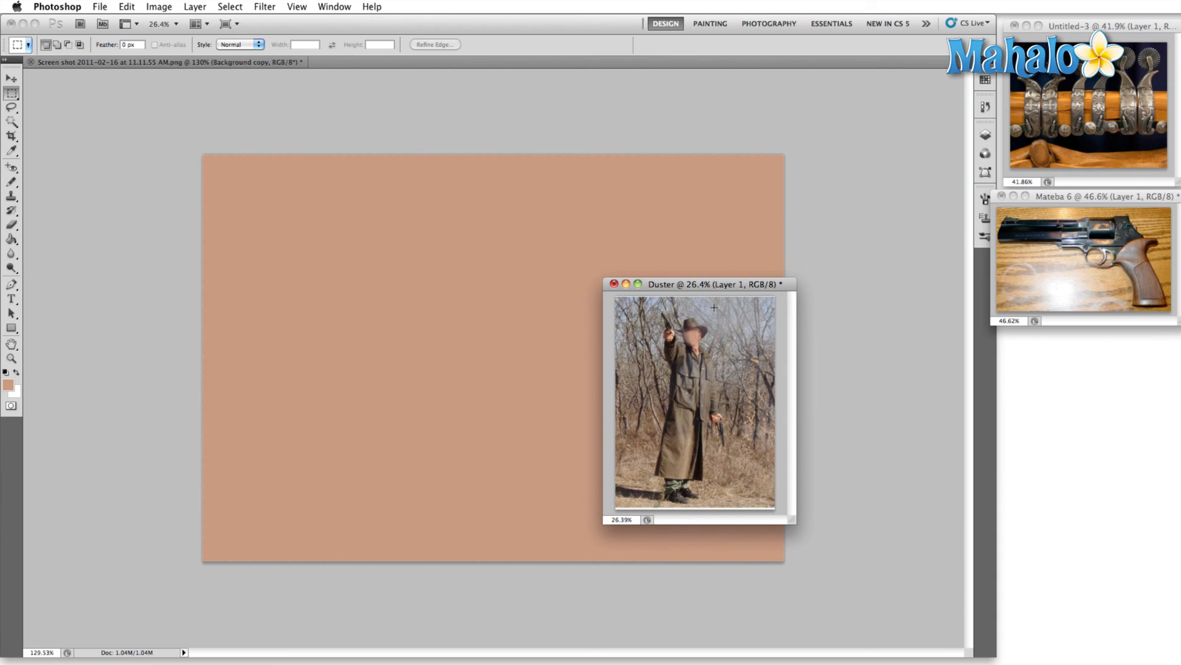
drag(708, 289, 1087, 347)
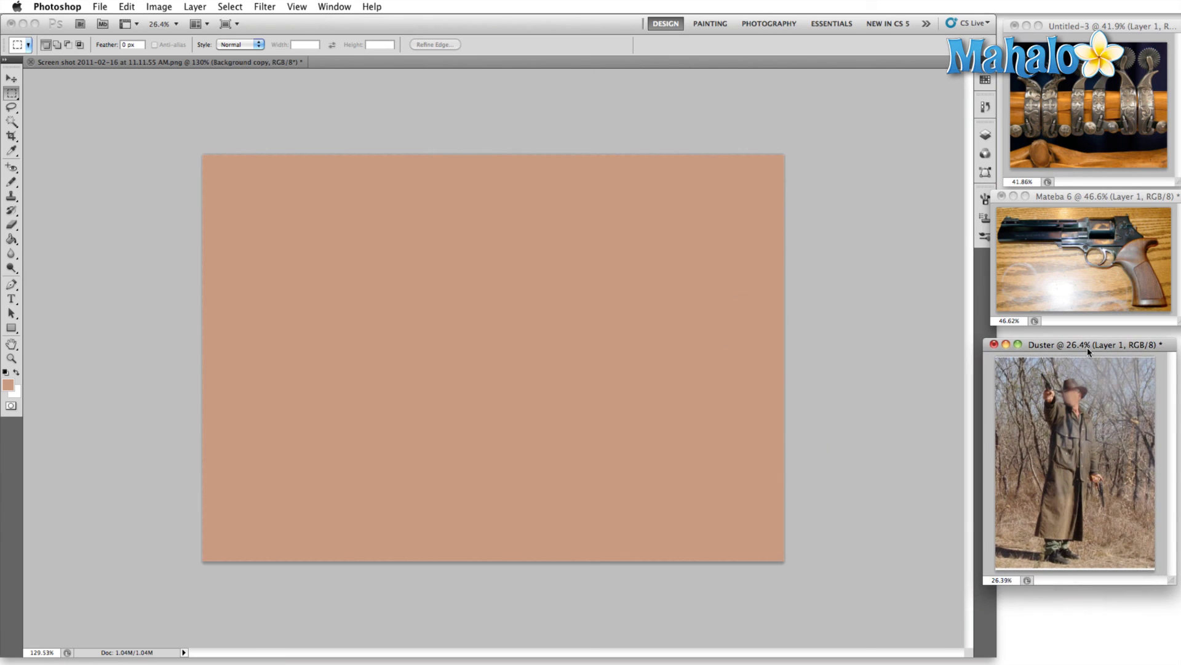
click(451, 259)
- Select the entire canvas and zoom the view out to 71.1%
key(super+a)
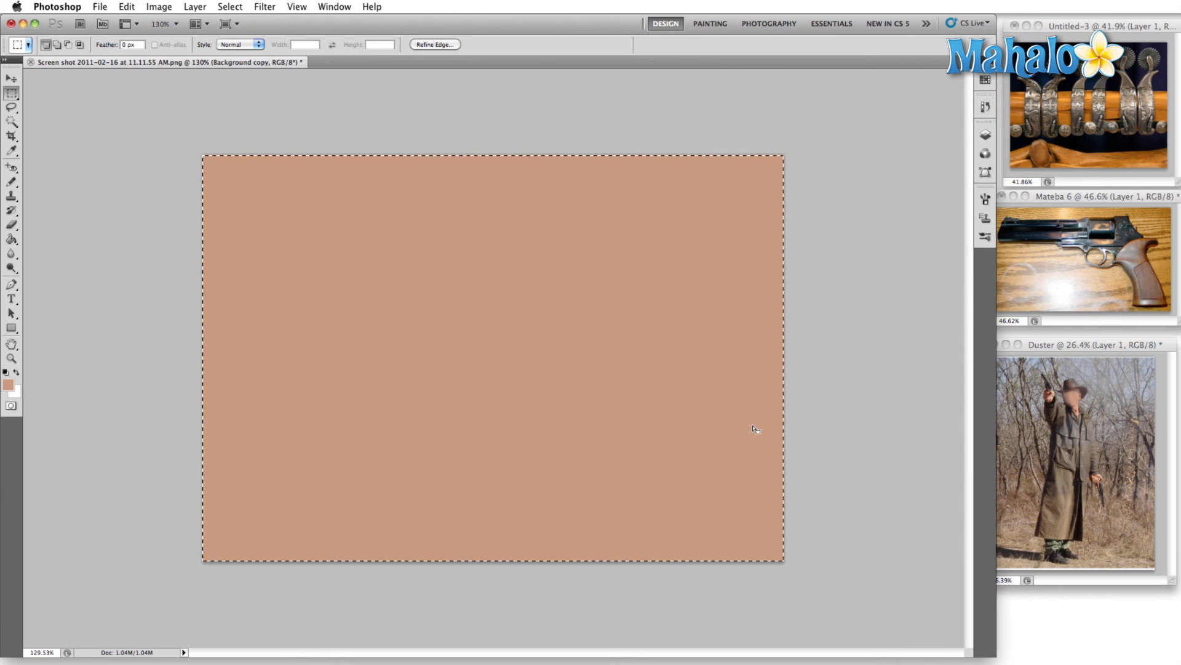
key(super+equal)
key(super+equal)
key(super+minus)
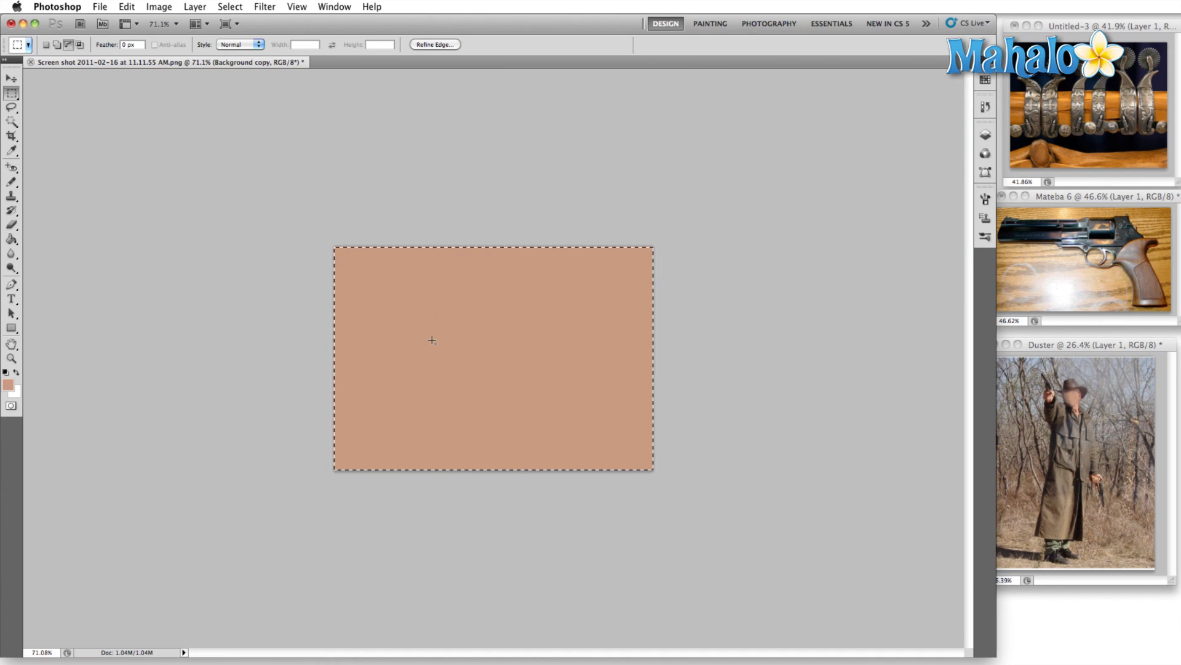
- Turn off the Background copy layer's visibility to reveal the gunslinger, viewed at 100%
click(982, 138)
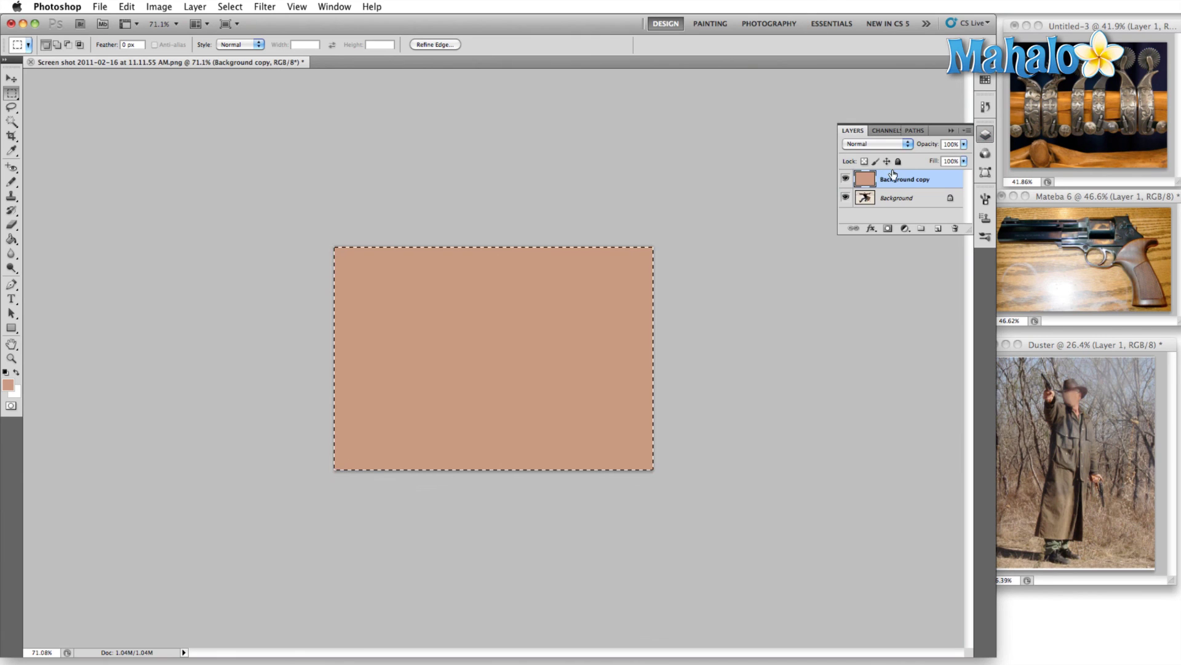
click(846, 179)
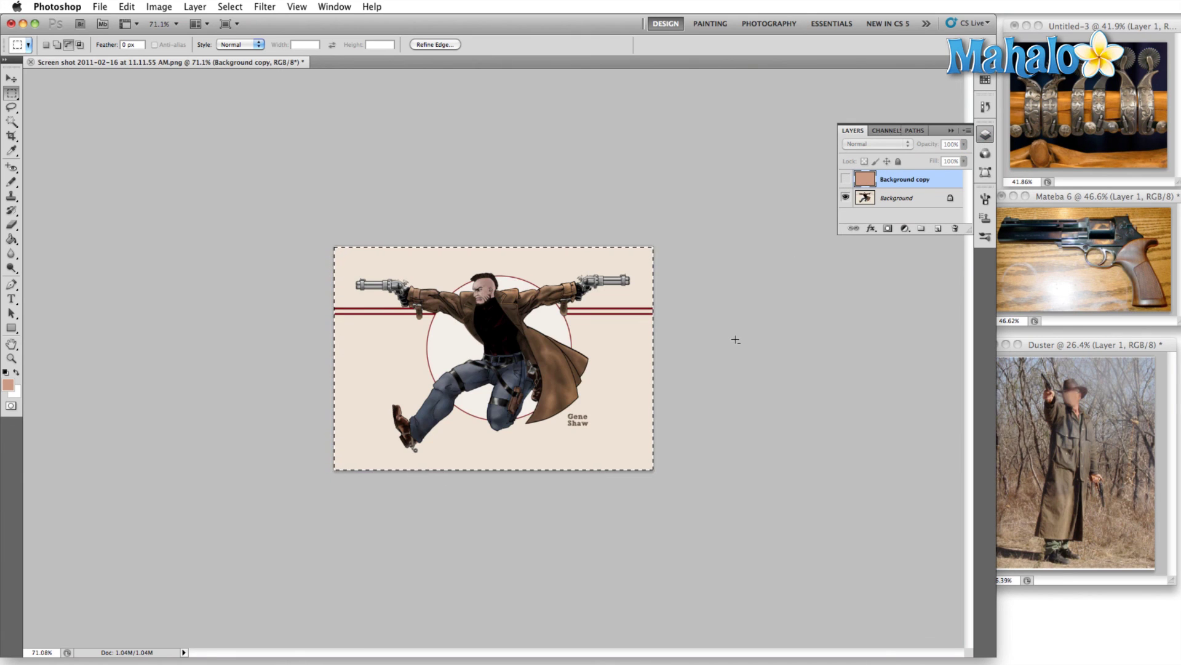
key(super+equal)
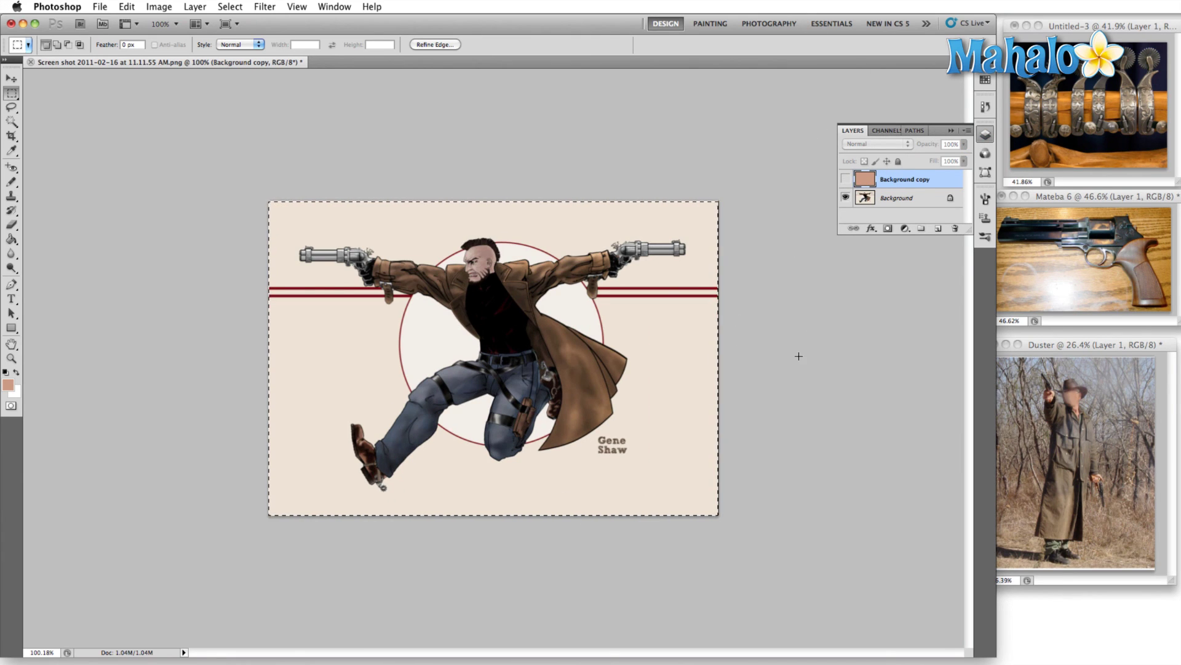